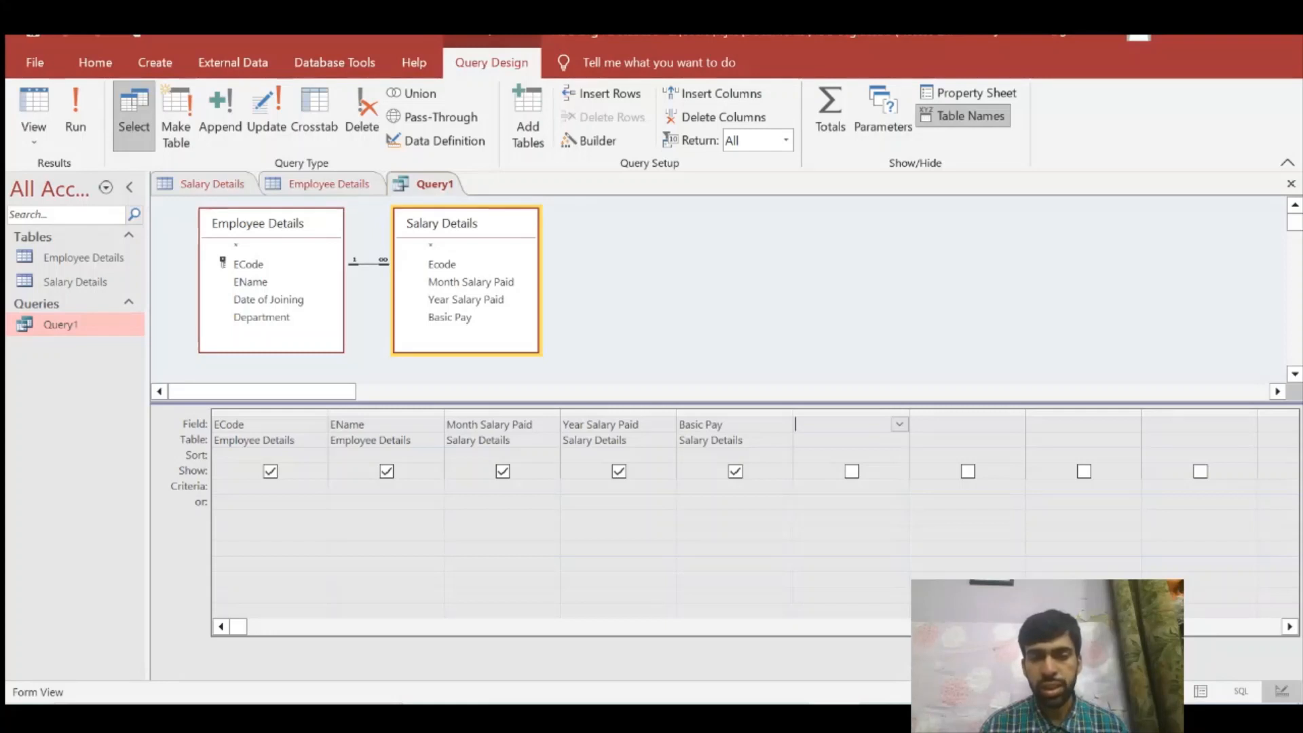
{"action": "left_click_drag", "start_coordinate": [725, 425], "coordinate": [690, 425]}
{"action": "left_click", "coordinate": [733, 425]}
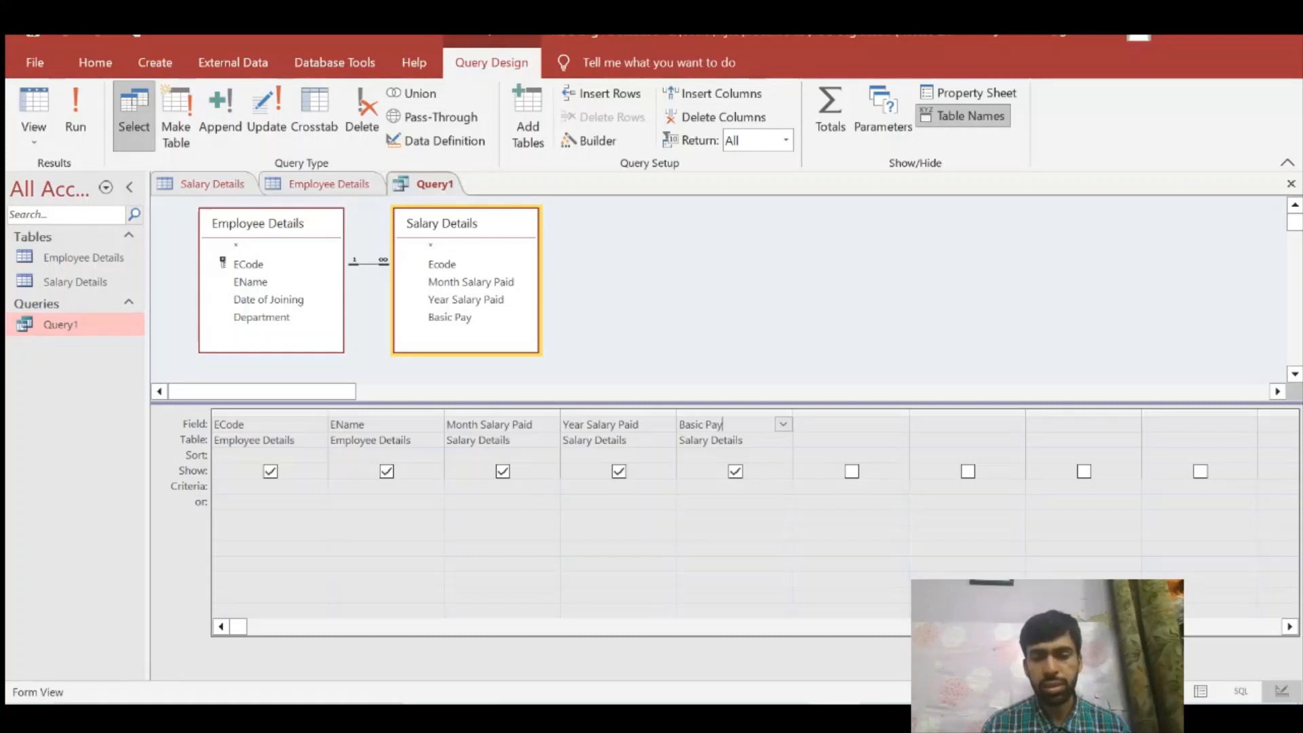
{"action": "left_click", "coordinate": [841, 425]}
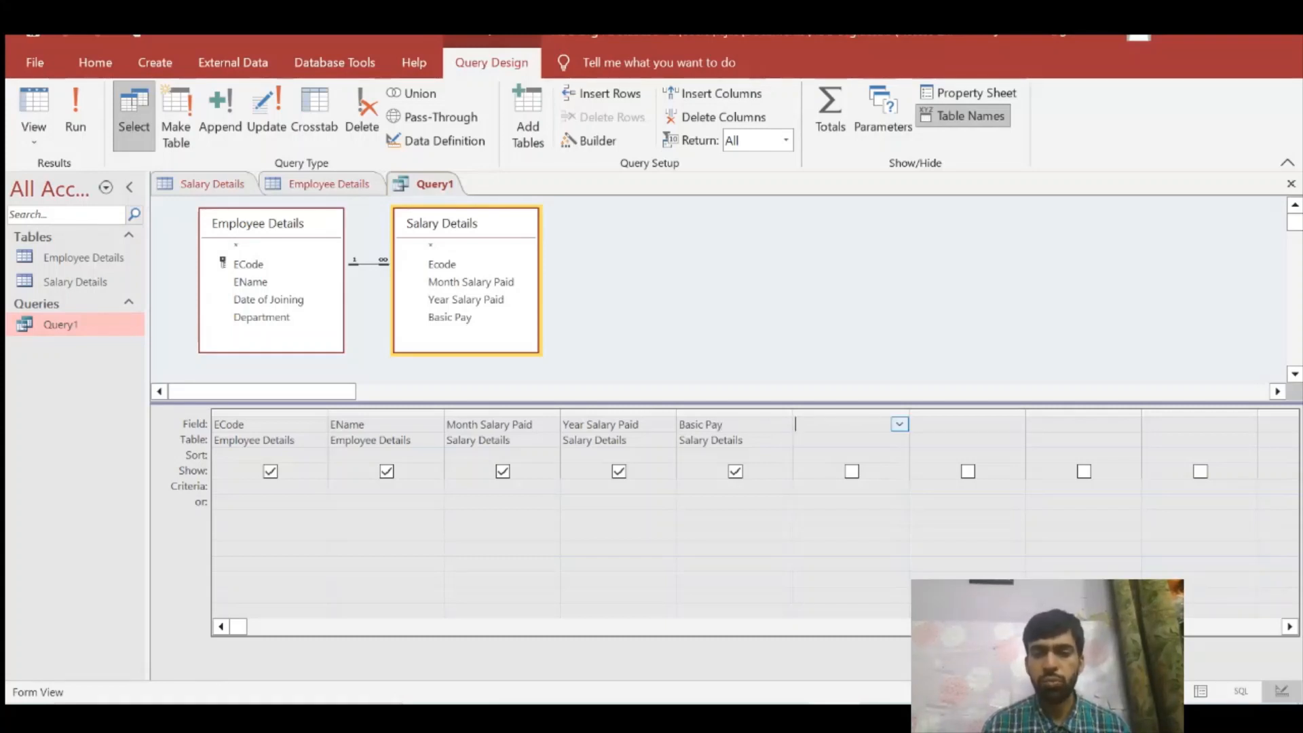
{"action": "key", "text": "shift+Tab"}
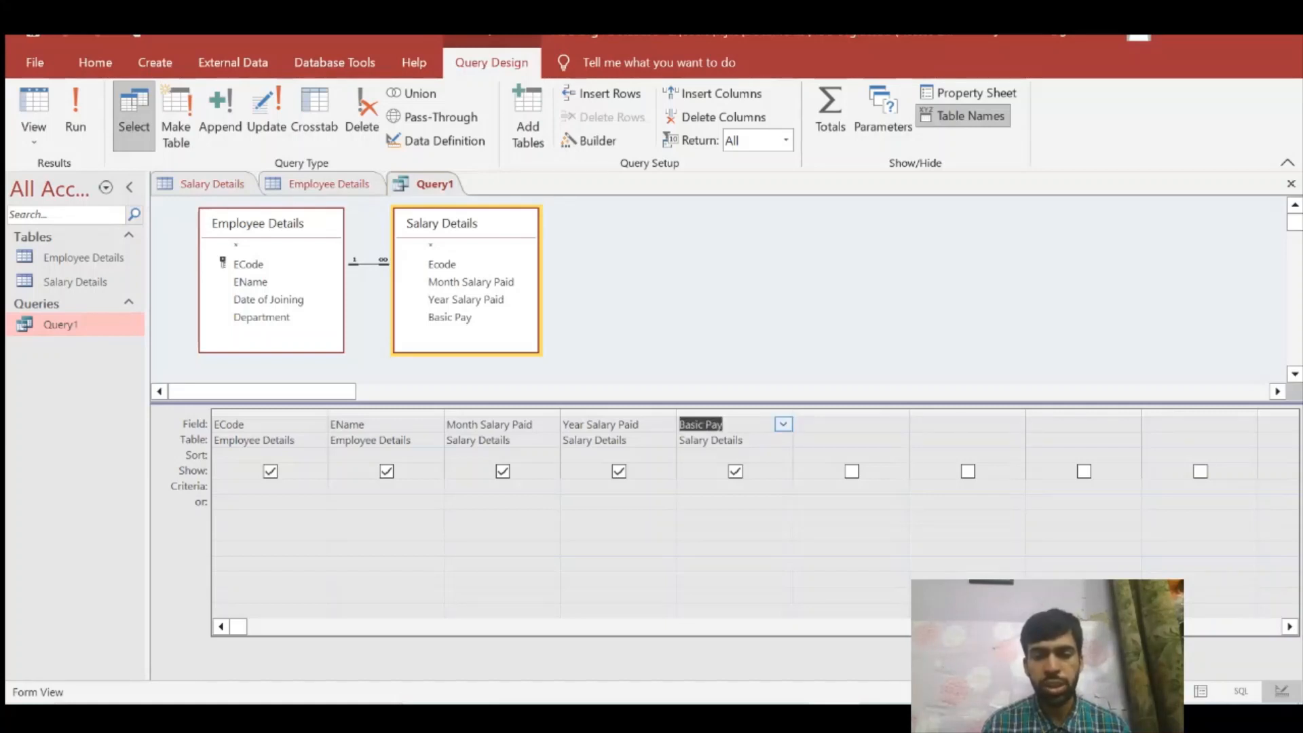
{"action": "left_click", "coordinate": [755, 424]}
Step: Add a calculated field in the first empty query column with the expression [Salary Details]![Basic Pay] * 0.15, using the Expression Builder
{"action": "left_click", "coordinate": [828, 424]}
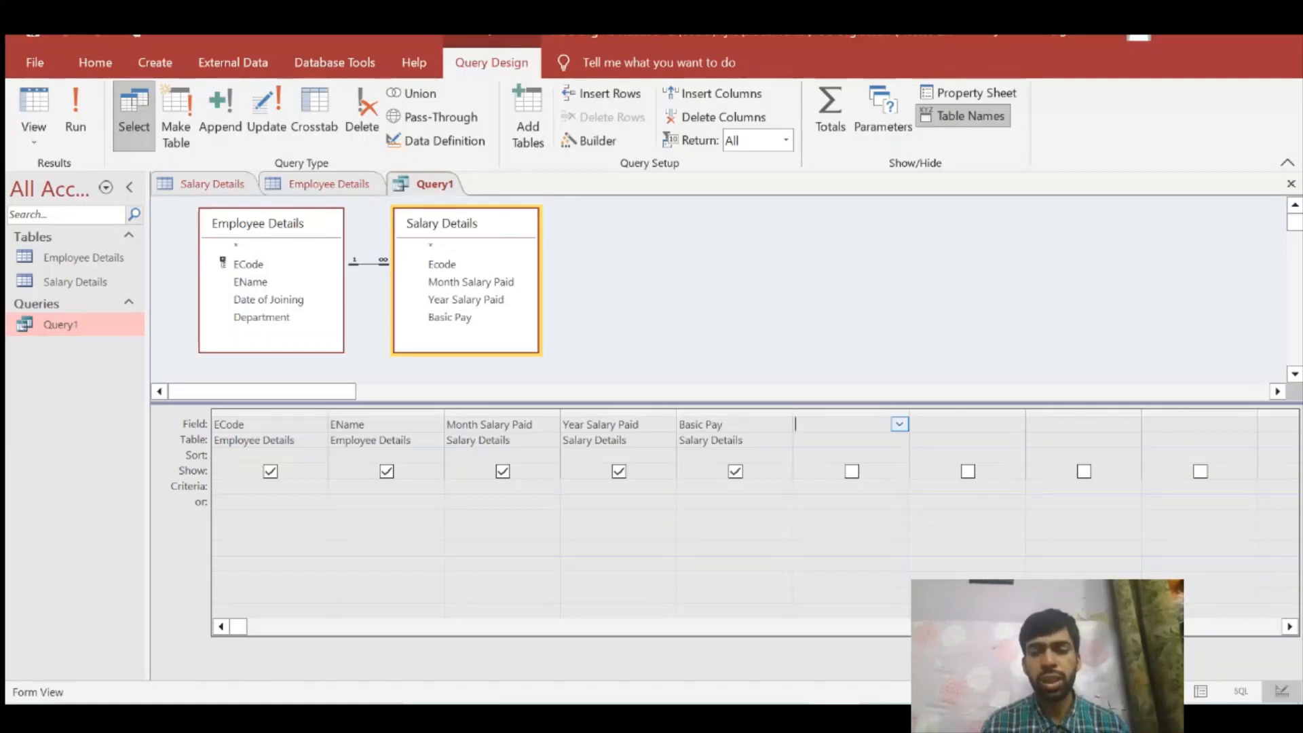
{"action": "left_click", "coordinate": [592, 142]}
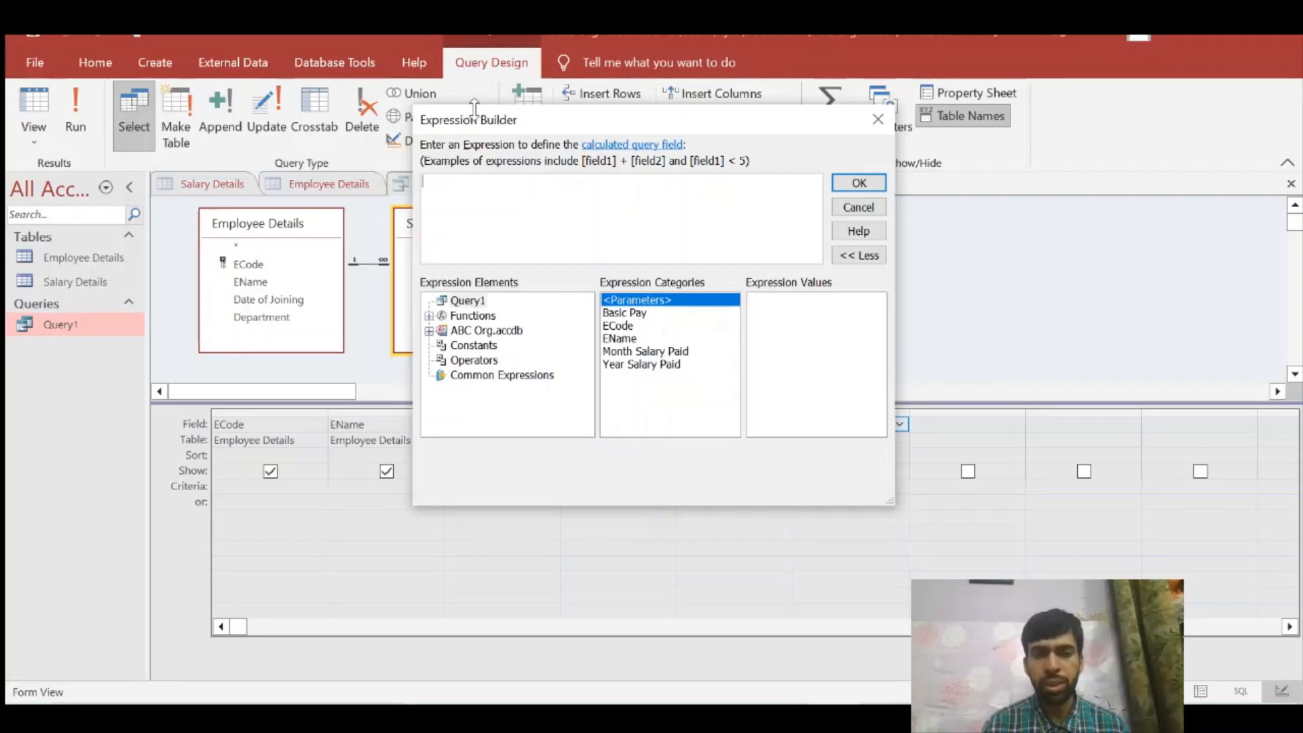
{"action": "left_click_drag", "start_coordinate": [474, 108], "coordinate": [501, 19]}
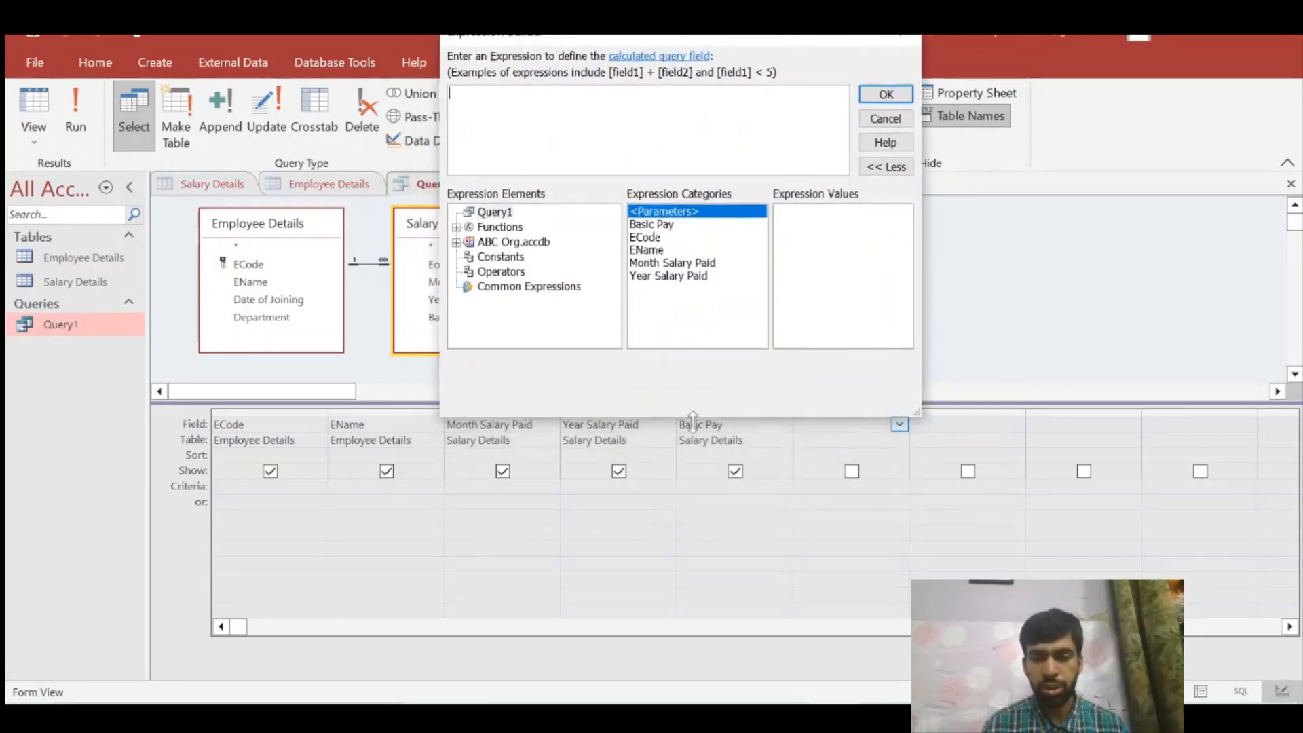
{"action": "left_click_drag", "start_coordinate": [572, 39], "coordinate": [659, 152]}
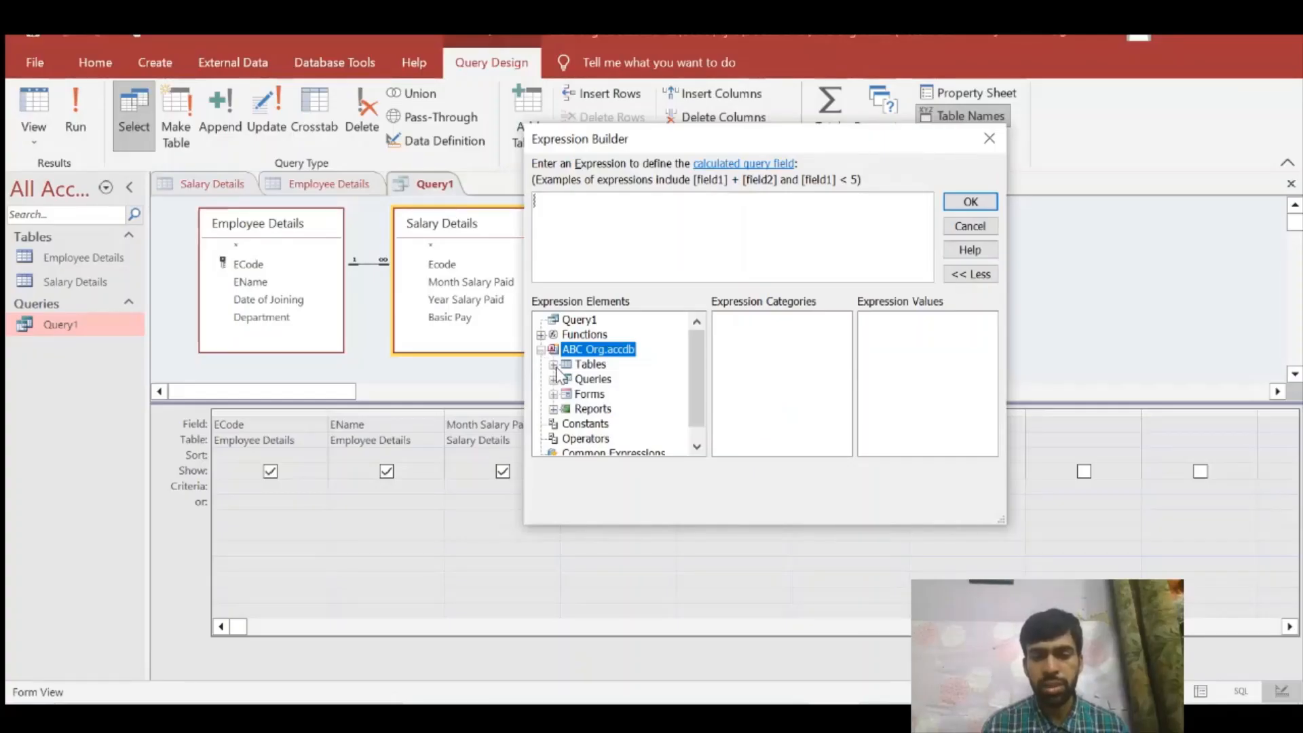
{"action": "left_click", "coordinate": [554, 364]}
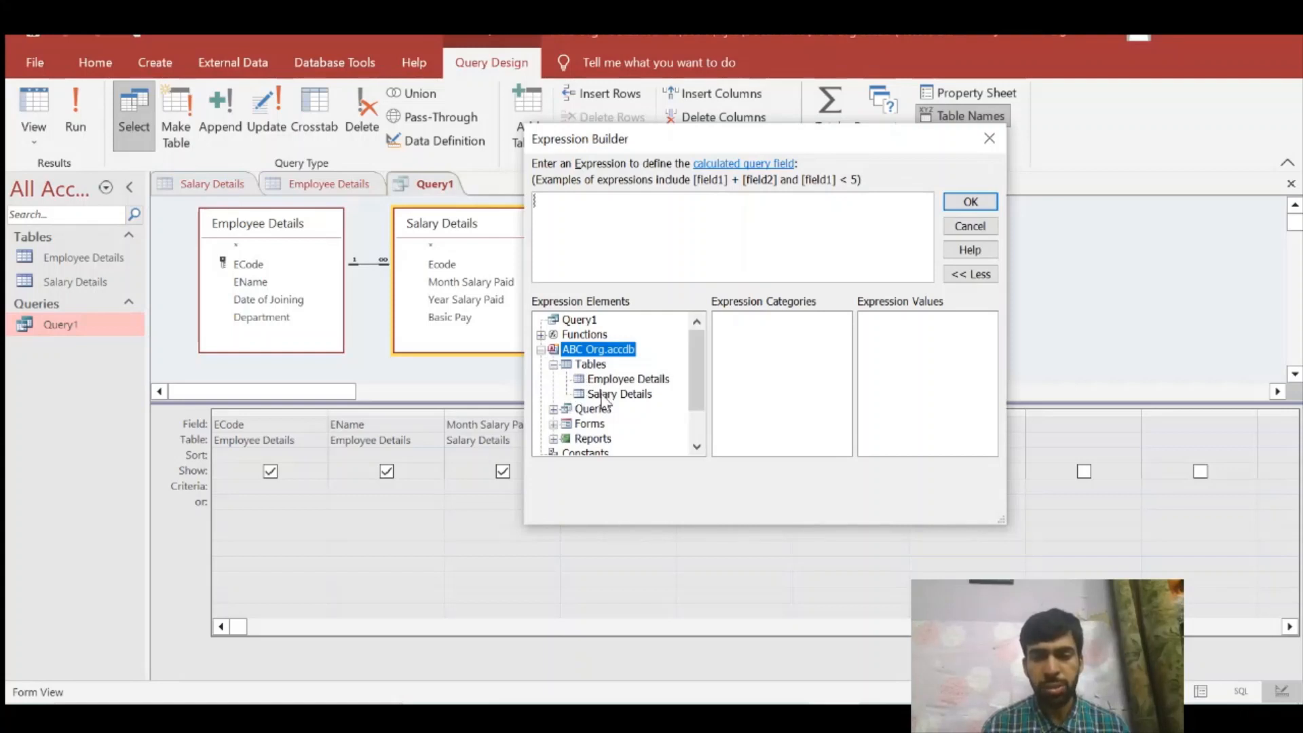
{"action": "left_click", "coordinate": [602, 396]}
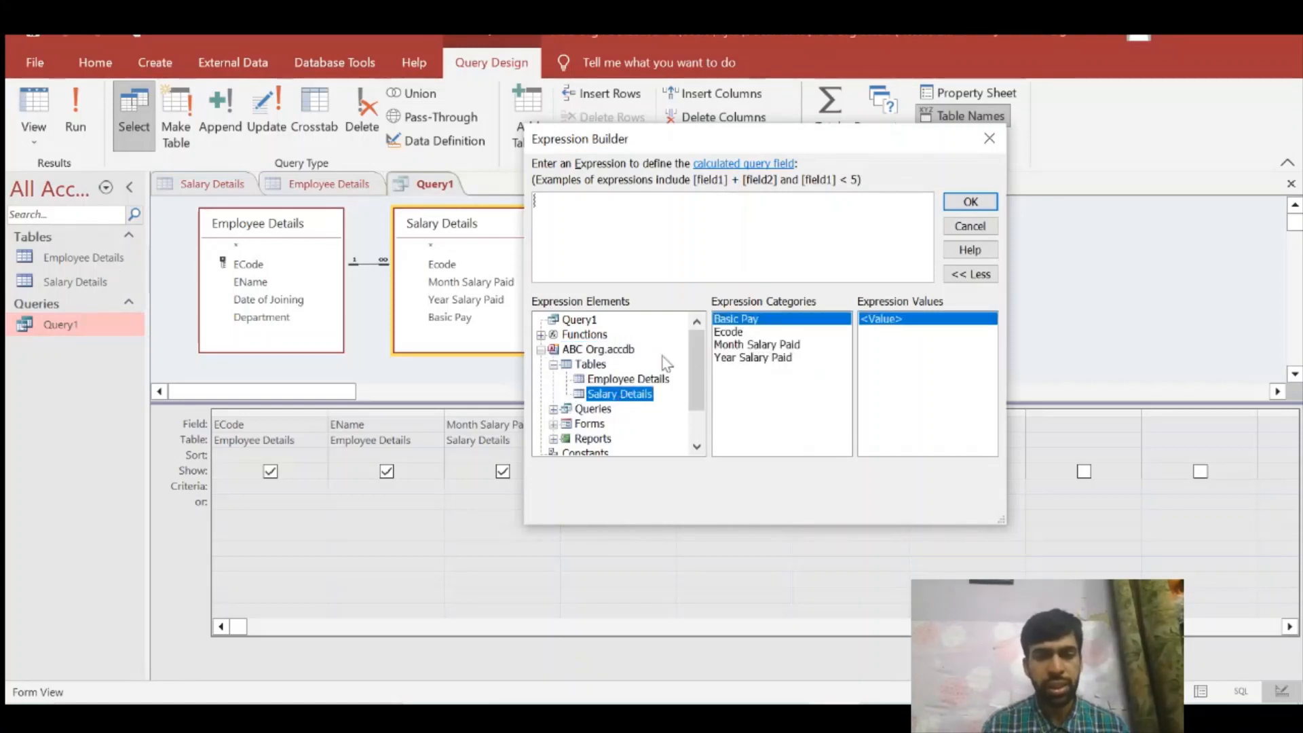
{"action": "double_click", "coordinate": [744, 321]}
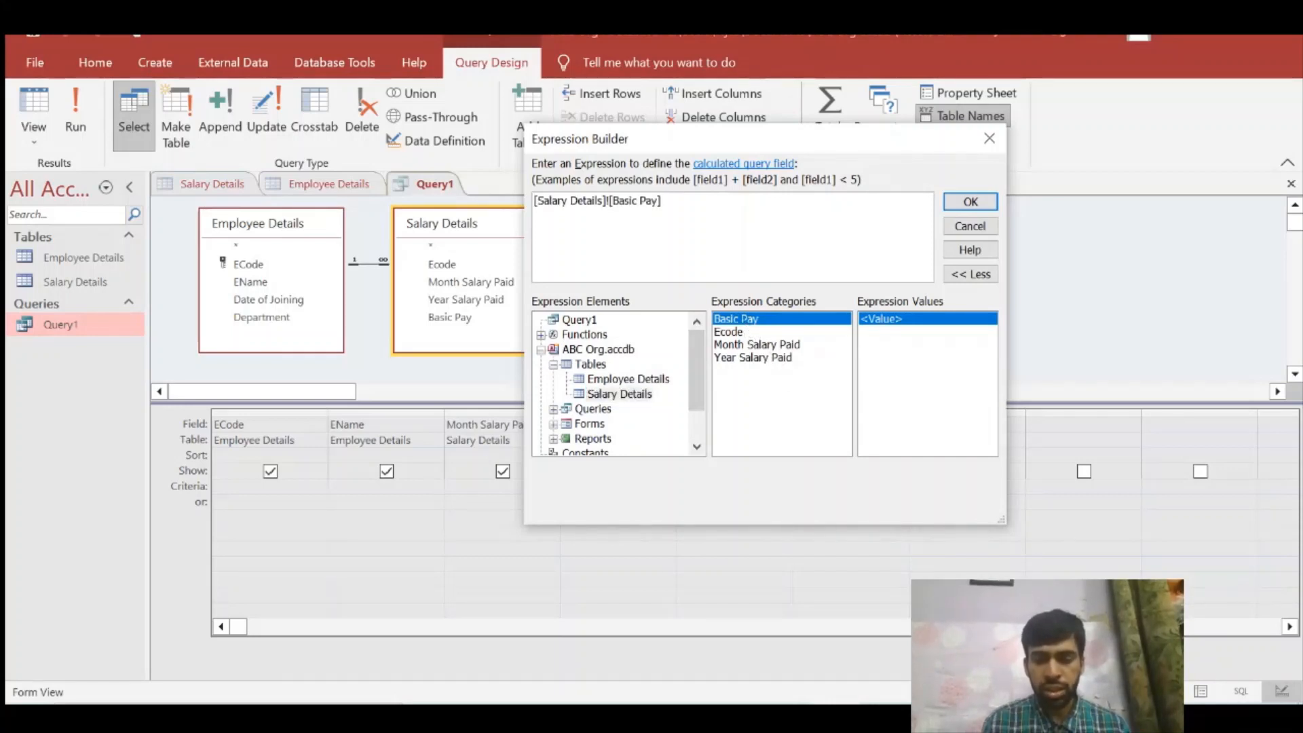
{"action": "type", "text": "* 0.15"}
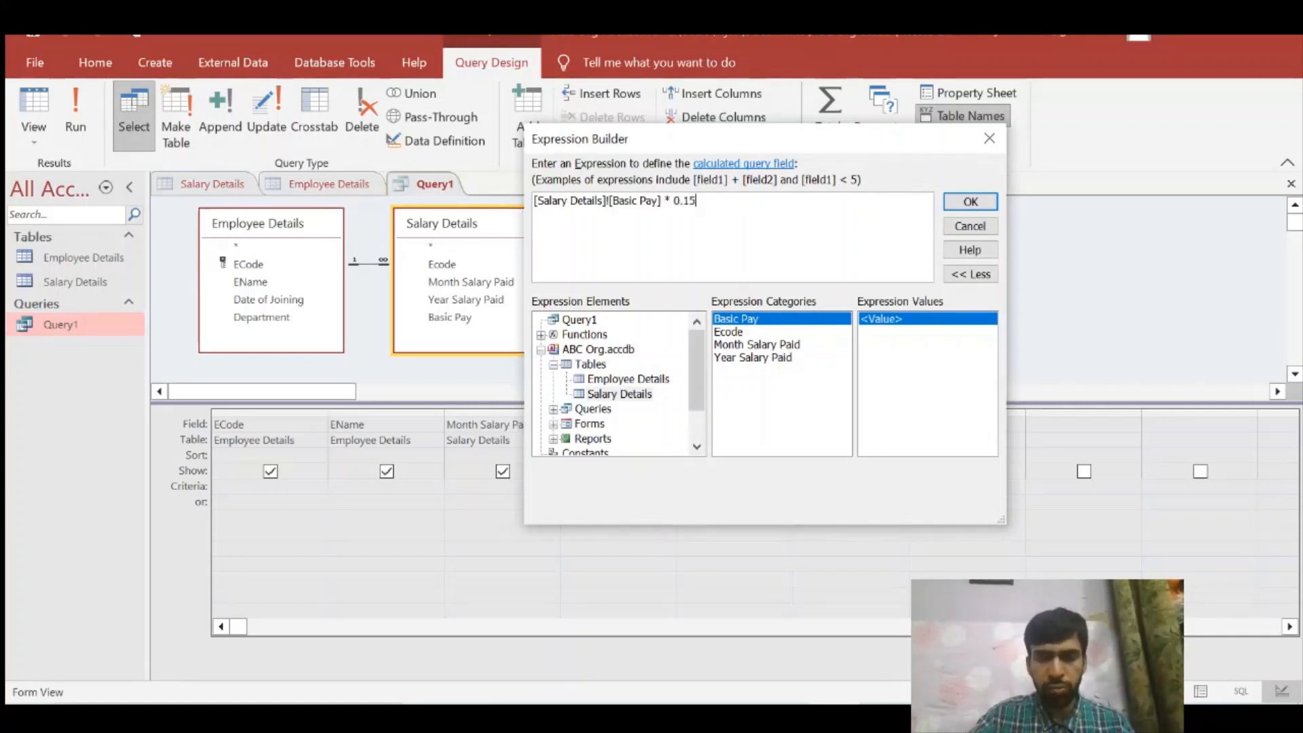
{"action": "left_click", "coordinate": [977, 203]}
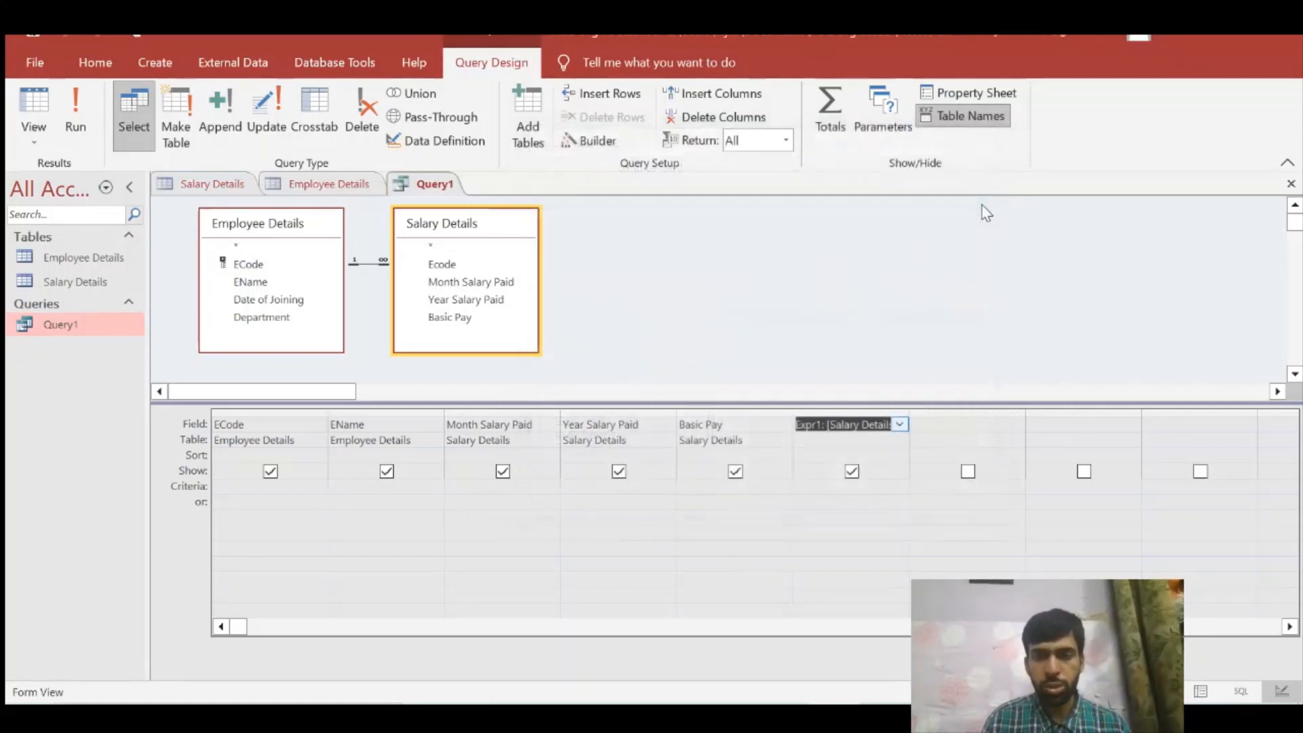
Step: Rename the calculated field as Tax Amount by replacing the Expr1 label in its expression
{"action": "left_click", "coordinate": [824, 425]}
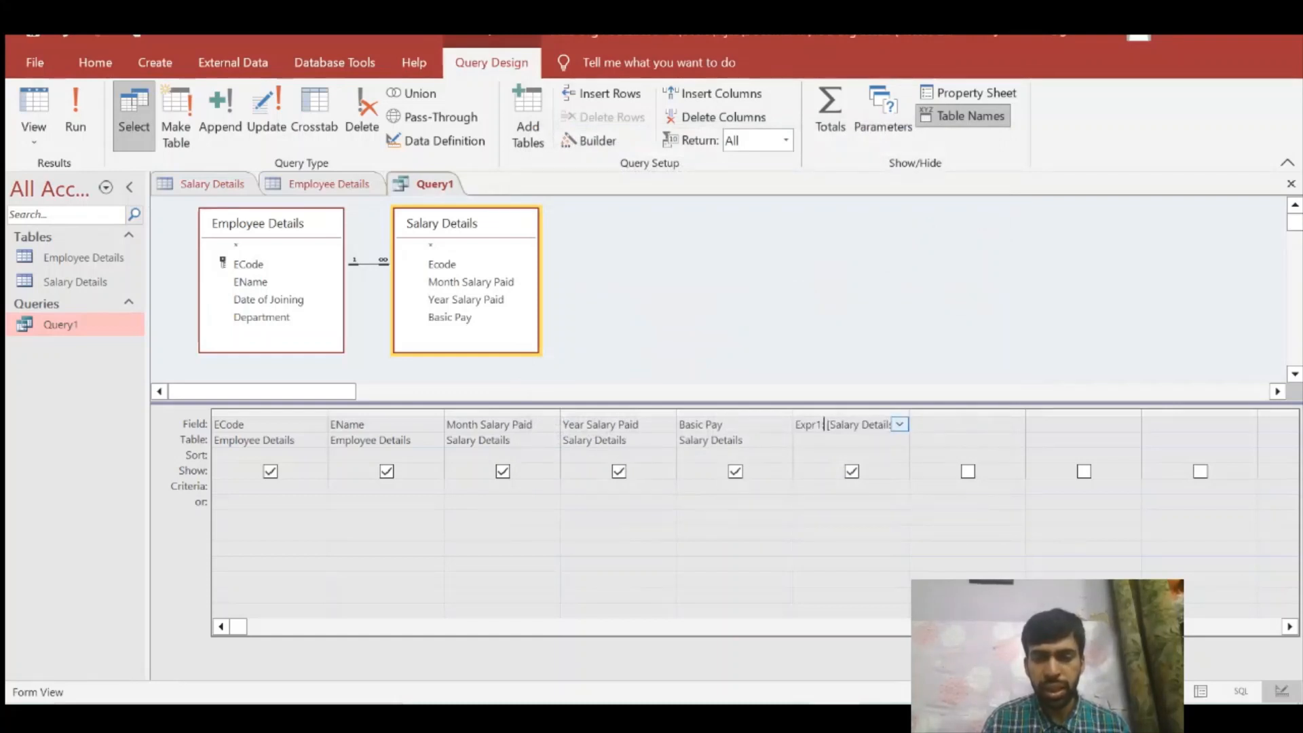
{"action": "left_click_drag", "start_coordinate": [825, 424], "coordinate": [795, 424]}
{"action": "left_click", "coordinate": [825, 424]}
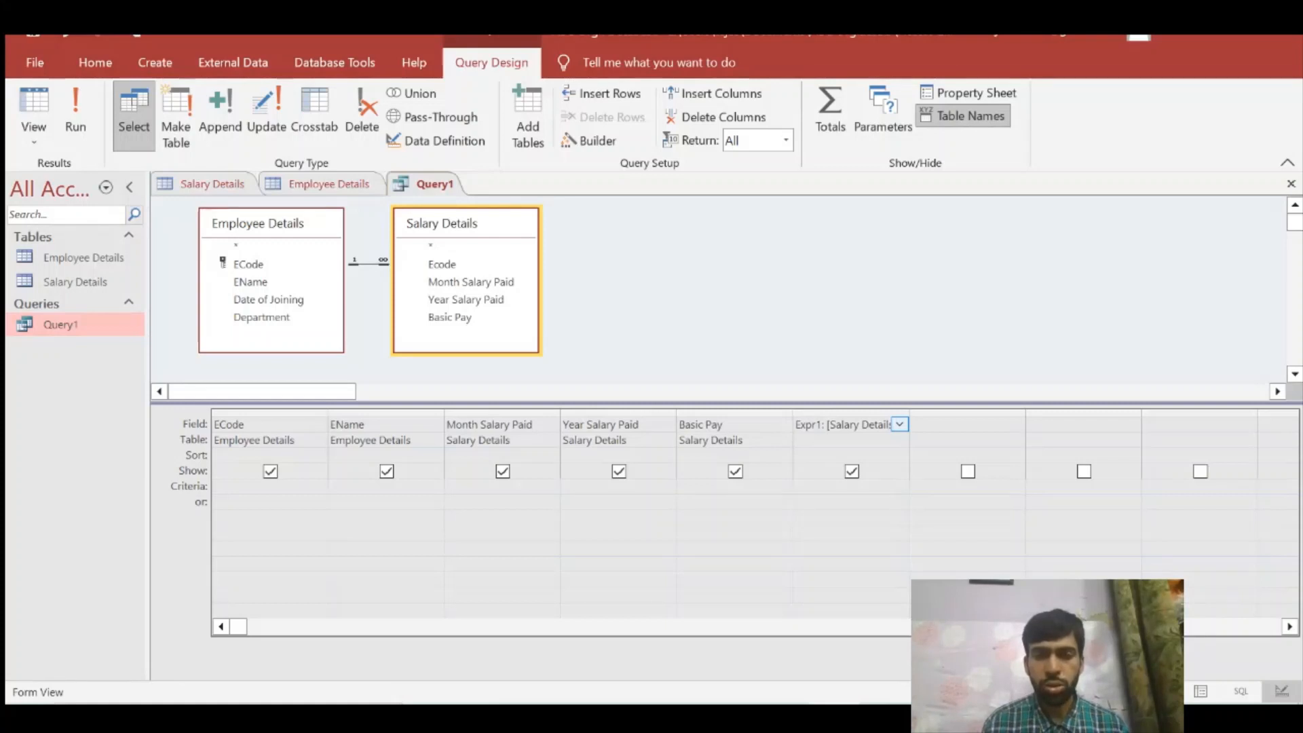
{"action": "left_click", "coordinate": [575, 141]}
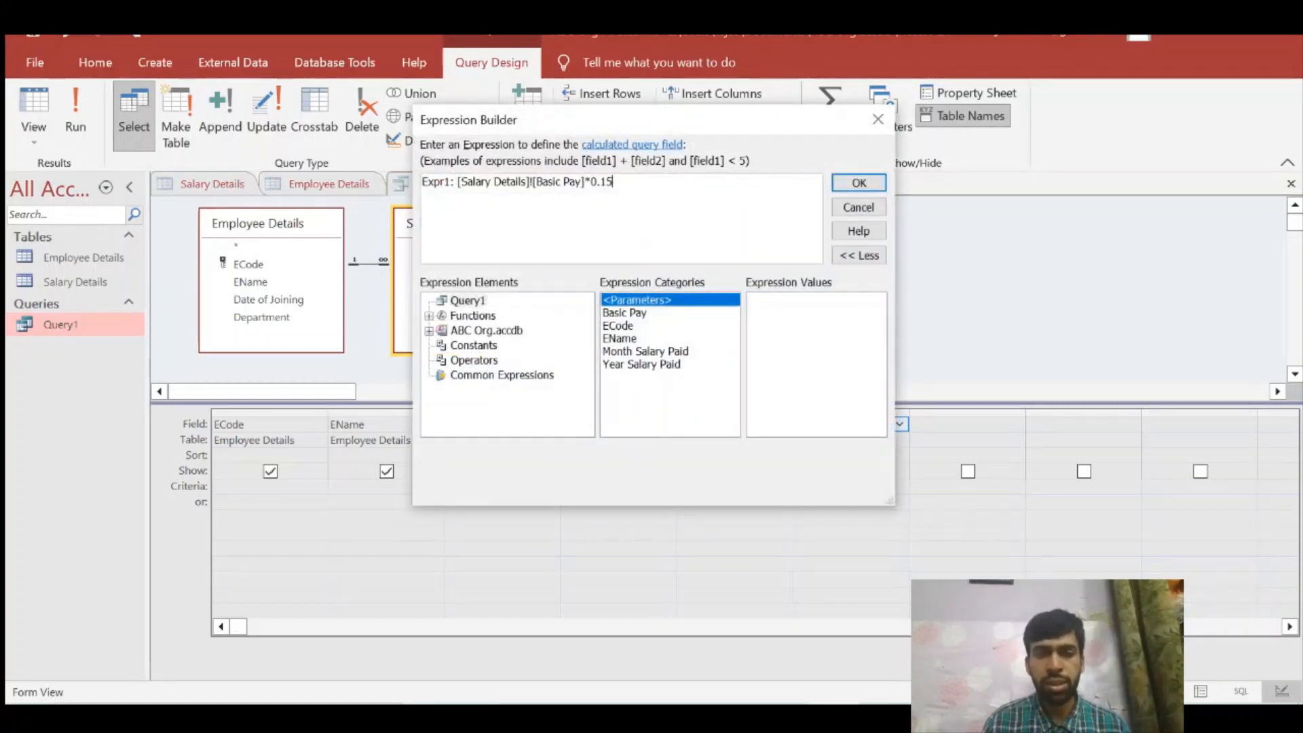
{"action": "double_click", "coordinate": [437, 182]}
{"action": "key", "text": "BackSpace"}
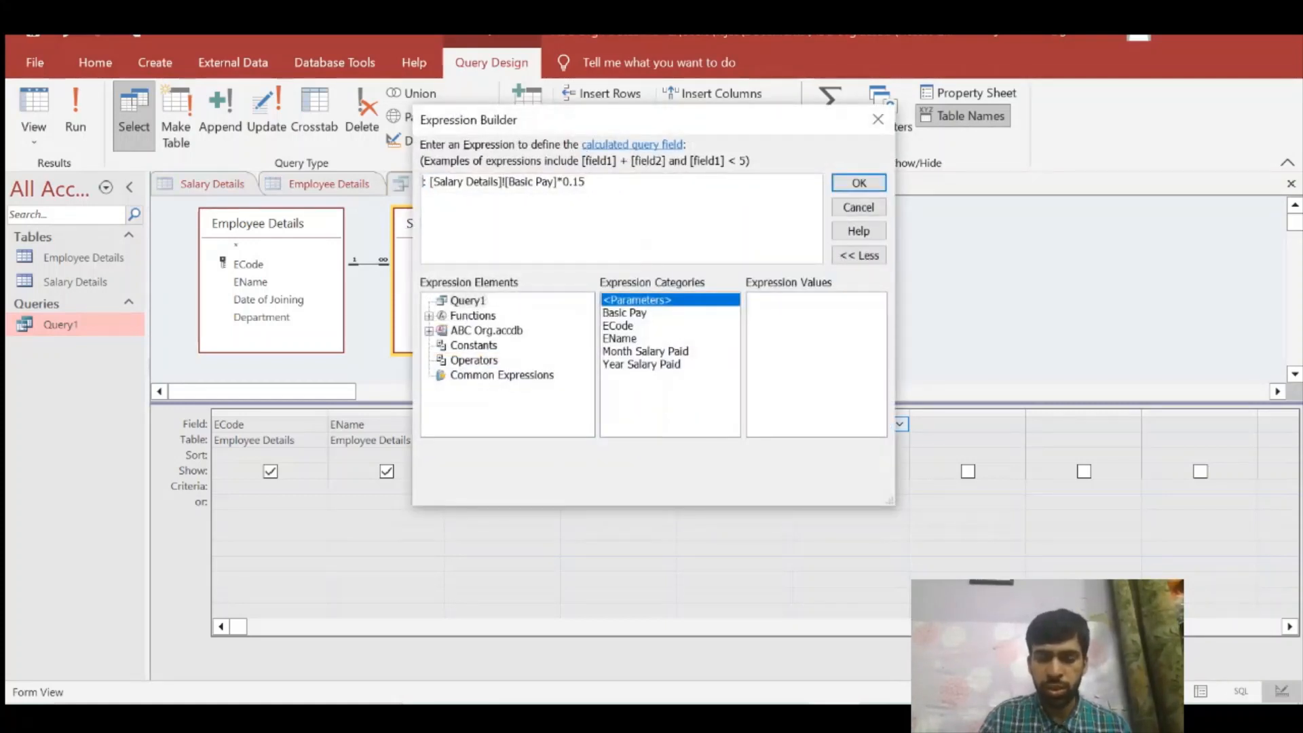
{"action": "type", "text": "Tax Amou"}
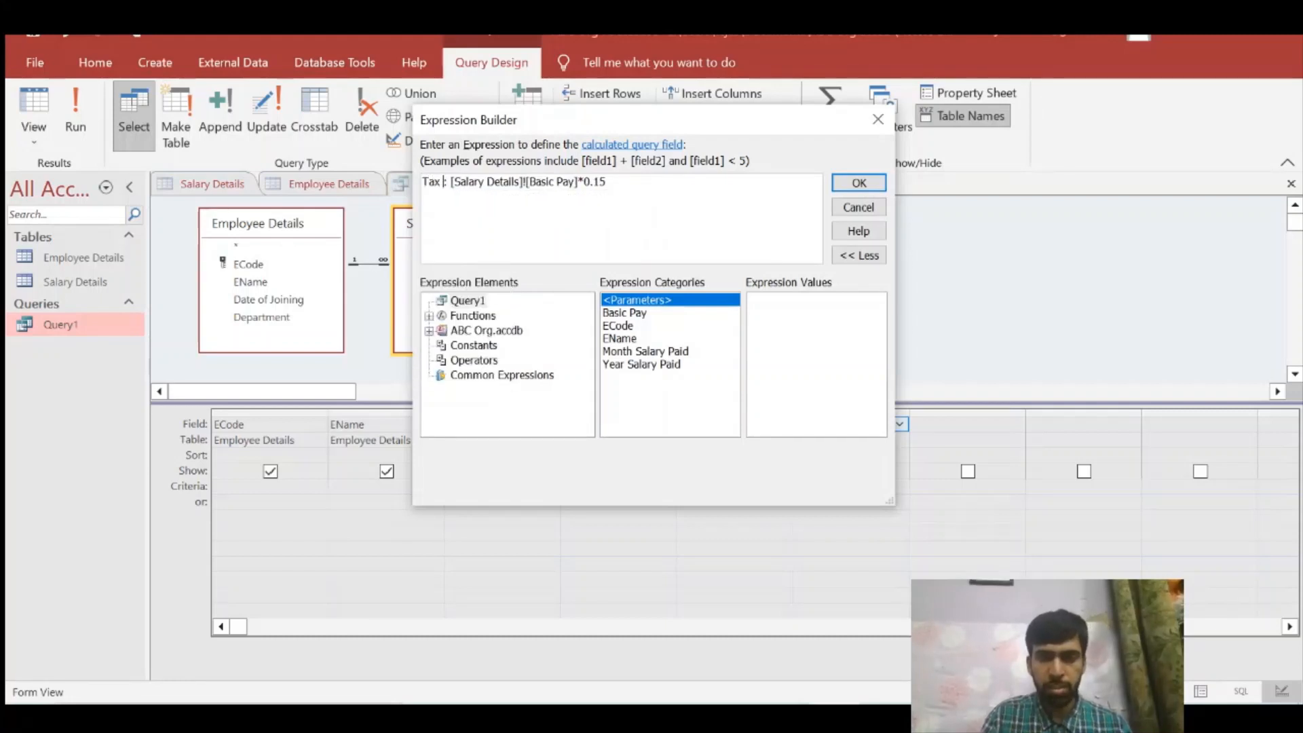
{"action": "type", "text": "nt"}
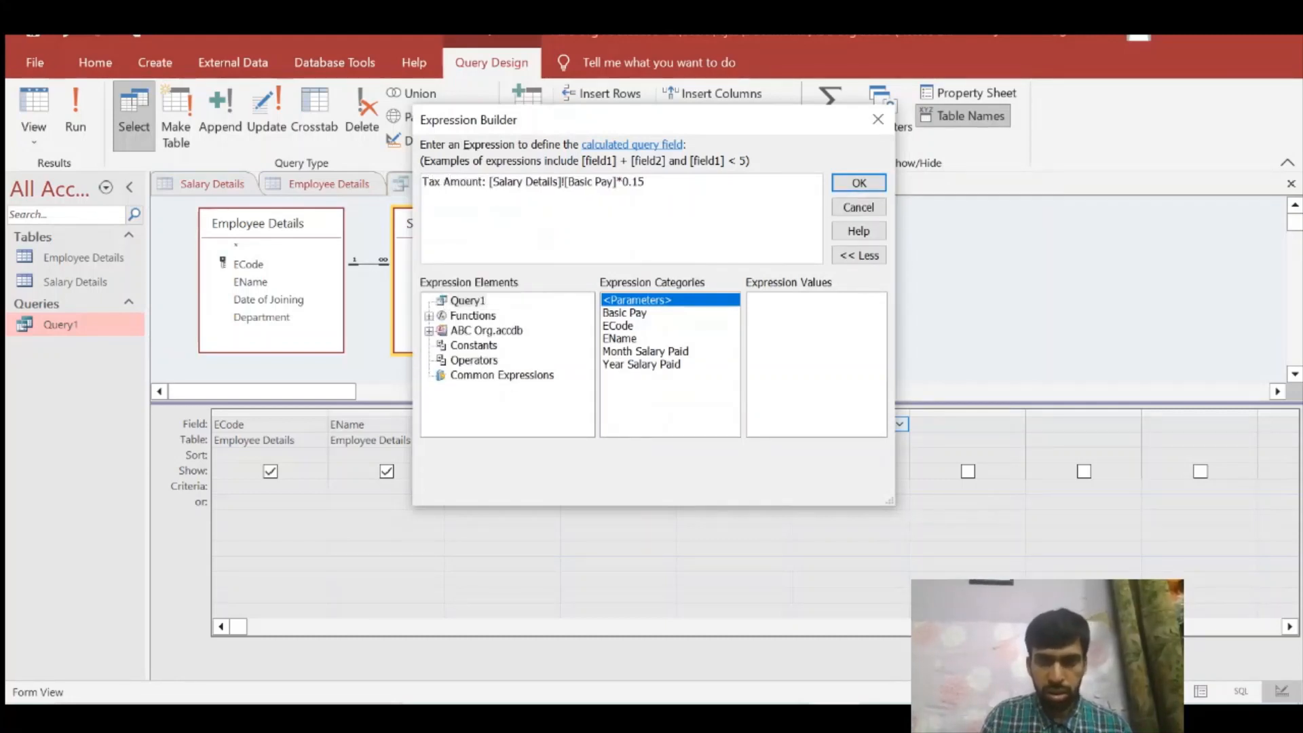
{"action": "left_click", "coordinate": [861, 183]}
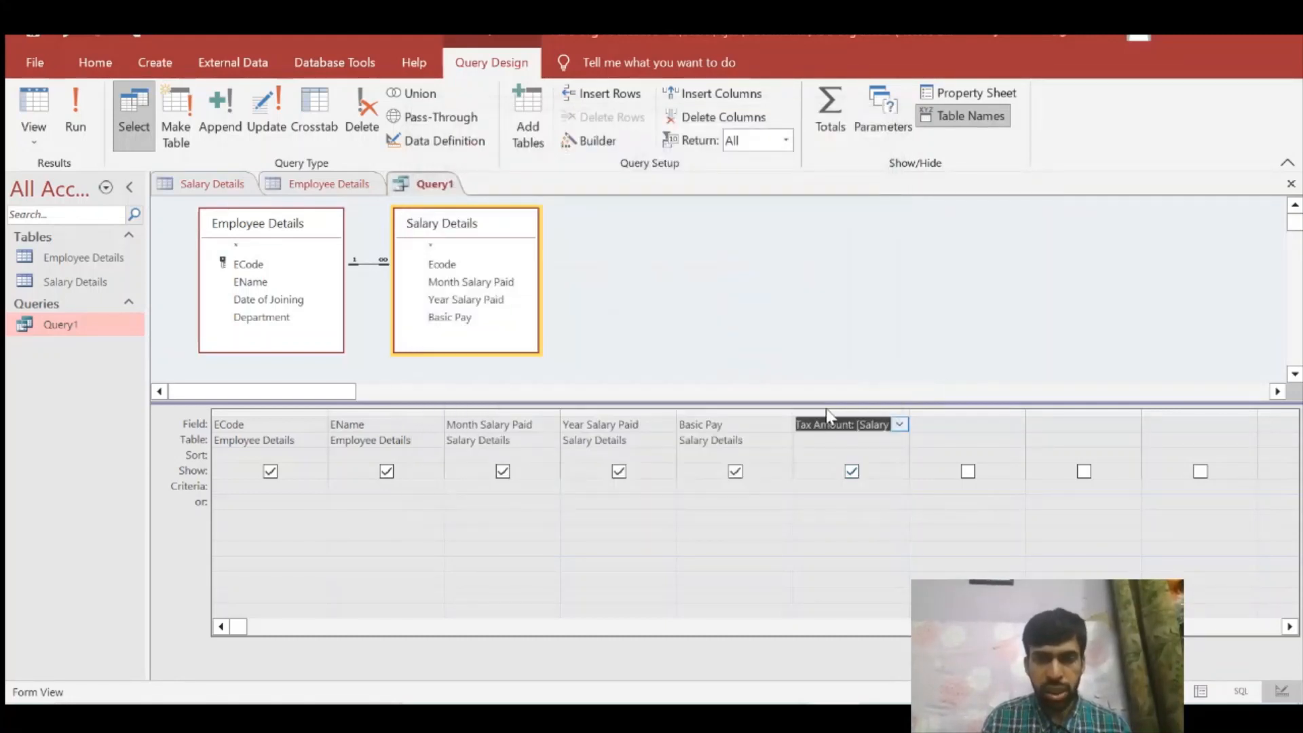
Step: Run the query and examine the Tax Amount values of the first three records
{"action": "left_click", "coordinate": [75, 116]}
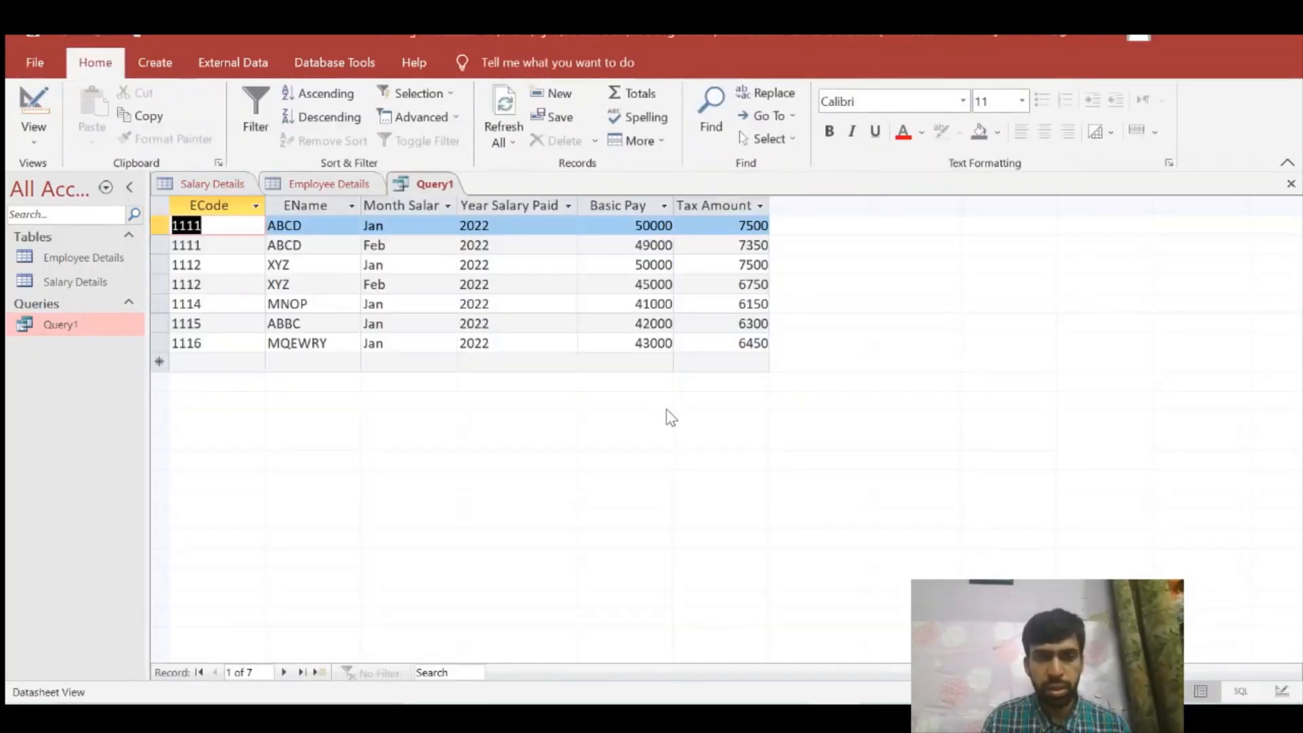
{"action": "left_click", "coordinate": [746, 226]}
{"action": "left_click", "coordinate": [754, 265]}
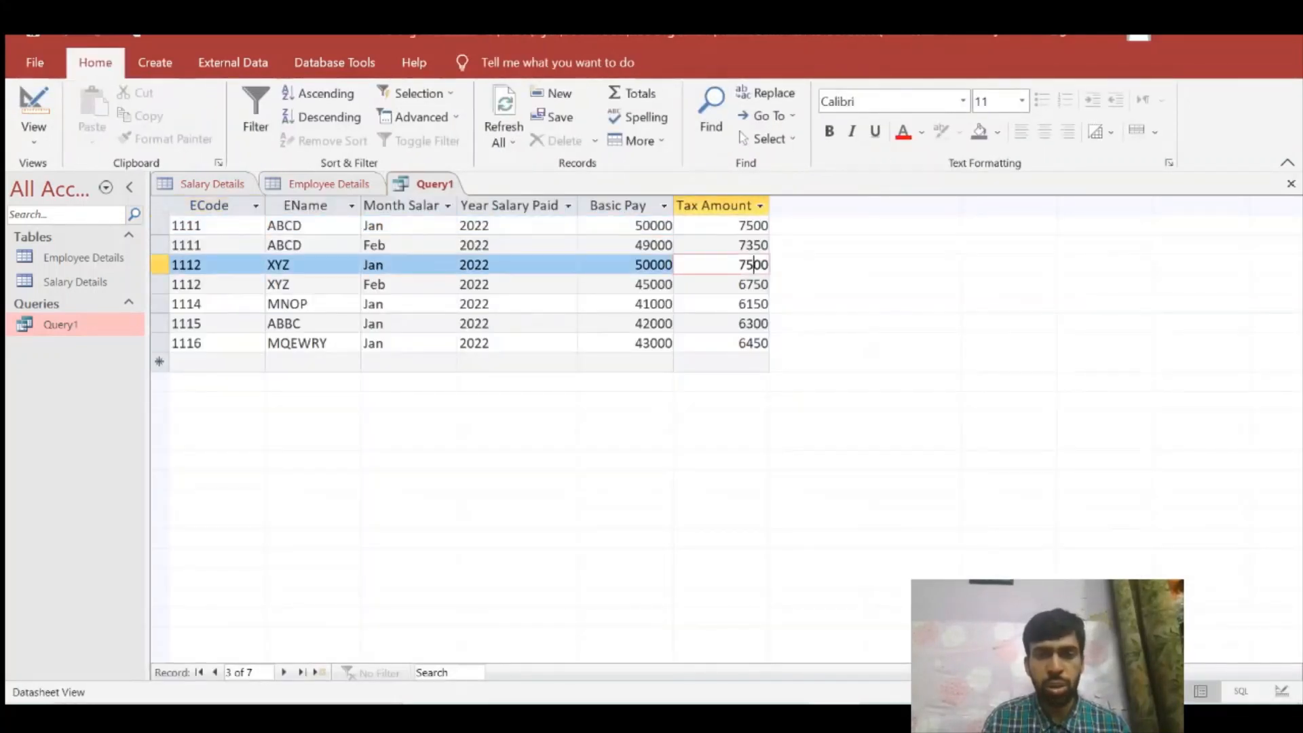
{"action": "left_click_drag", "start_coordinate": [738, 245], "coordinate": [780, 249]}
{"action": "left_click", "coordinate": [746, 225]}
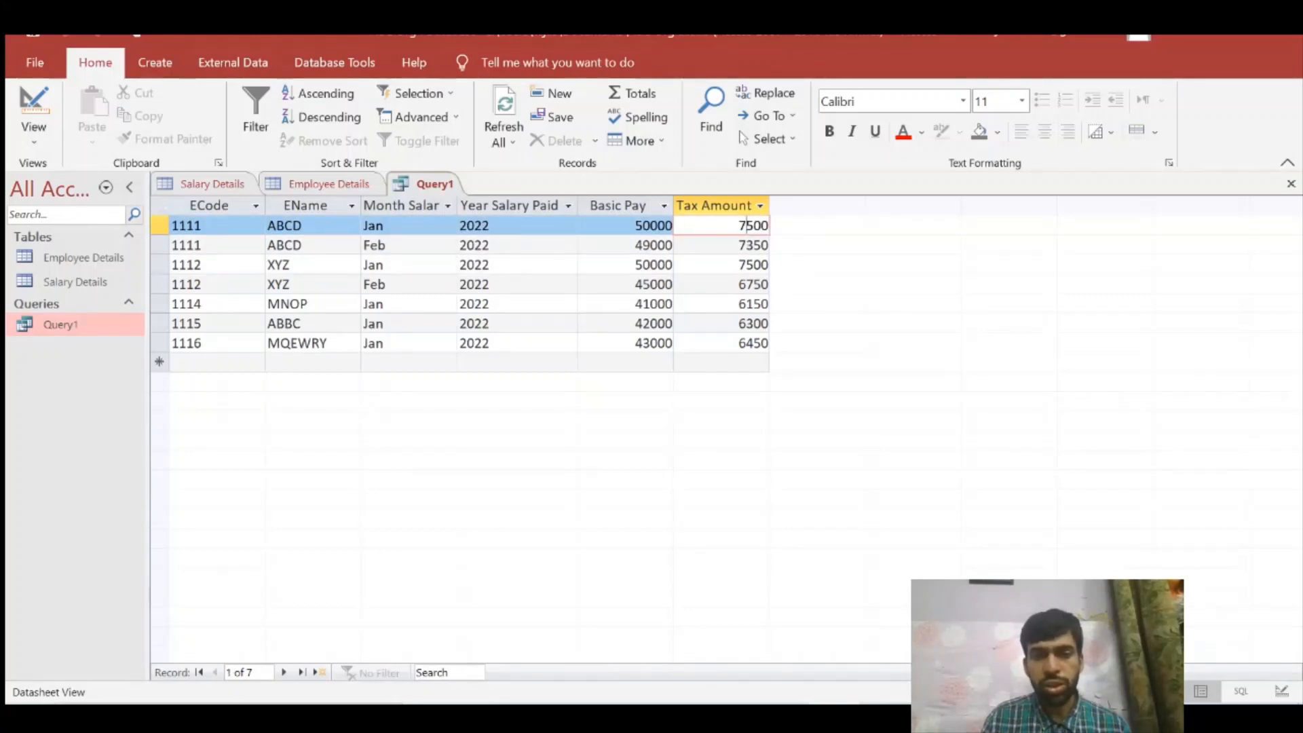
{"action": "left_click_drag", "start_coordinate": [738, 245], "coordinate": [813, 260]}
{"action": "left_click", "coordinate": [739, 265]}
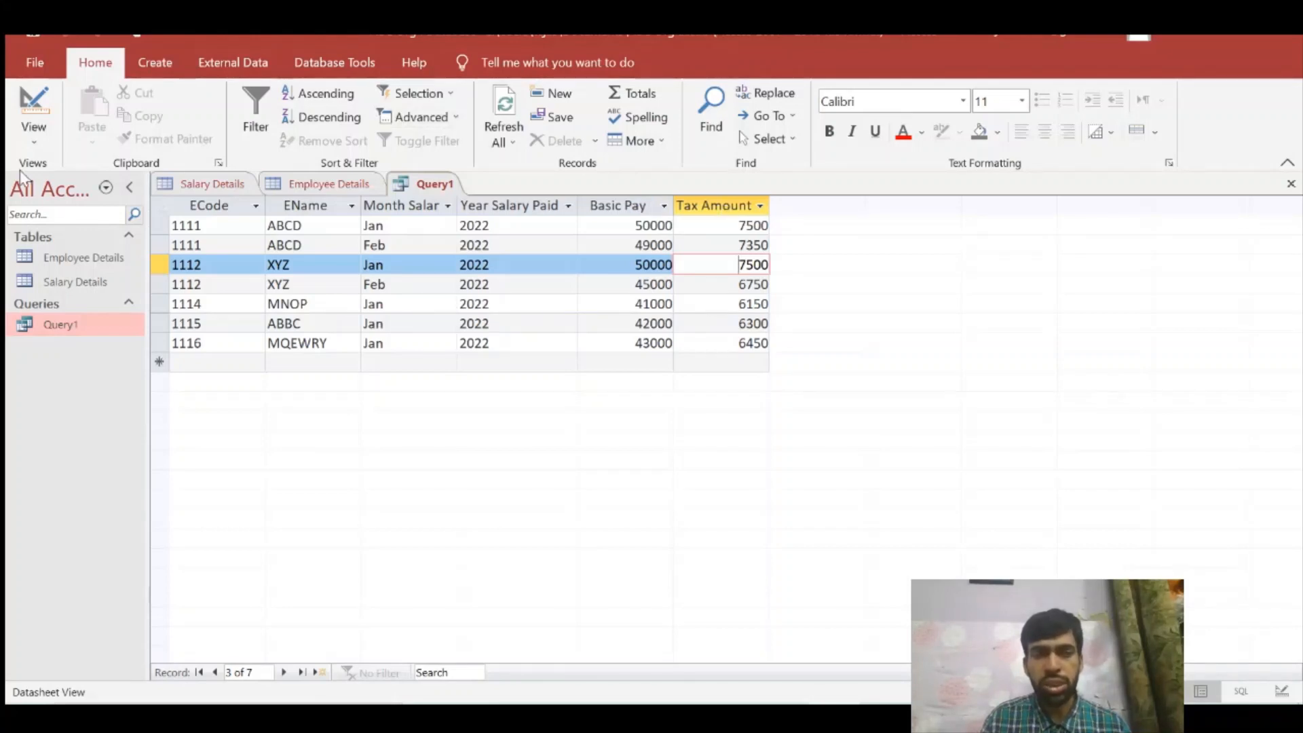
{"action": "left_click", "coordinate": [33, 132]}
{"action": "left_click", "coordinate": [88, 266]}
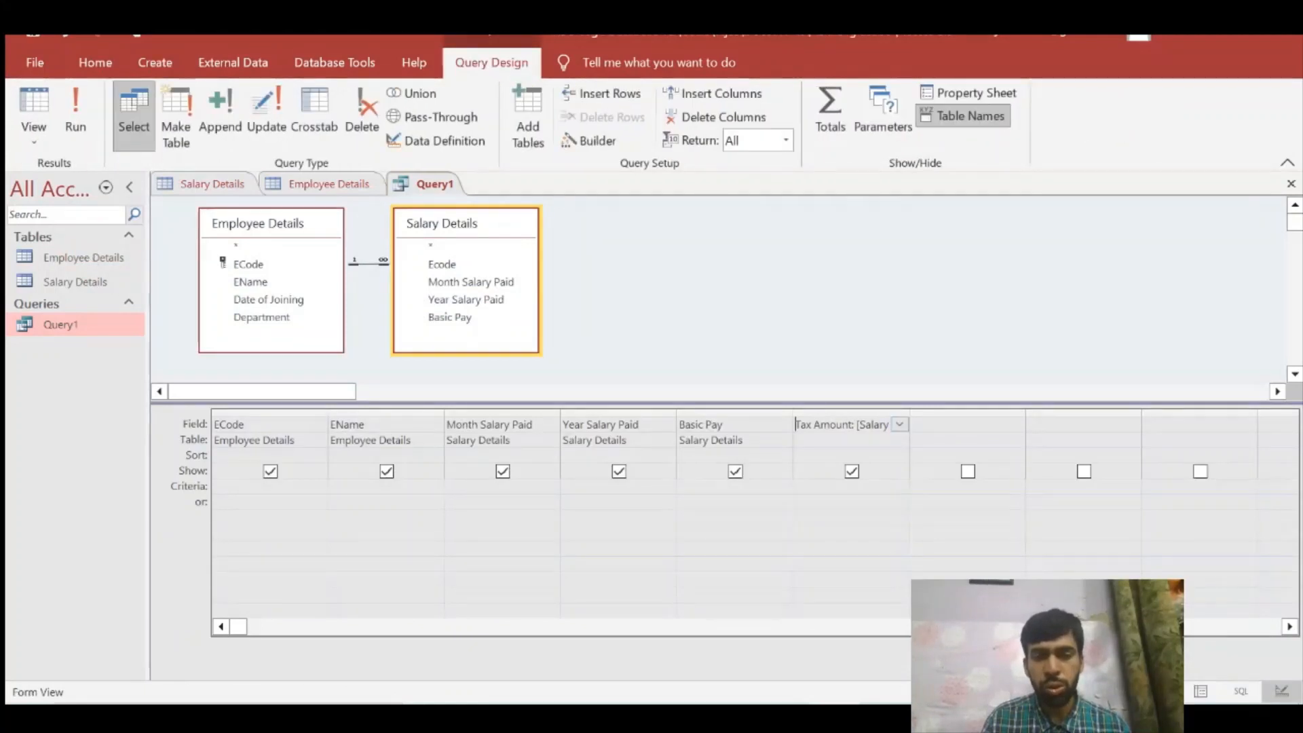
{"action": "left_click", "coordinate": [596, 143]}
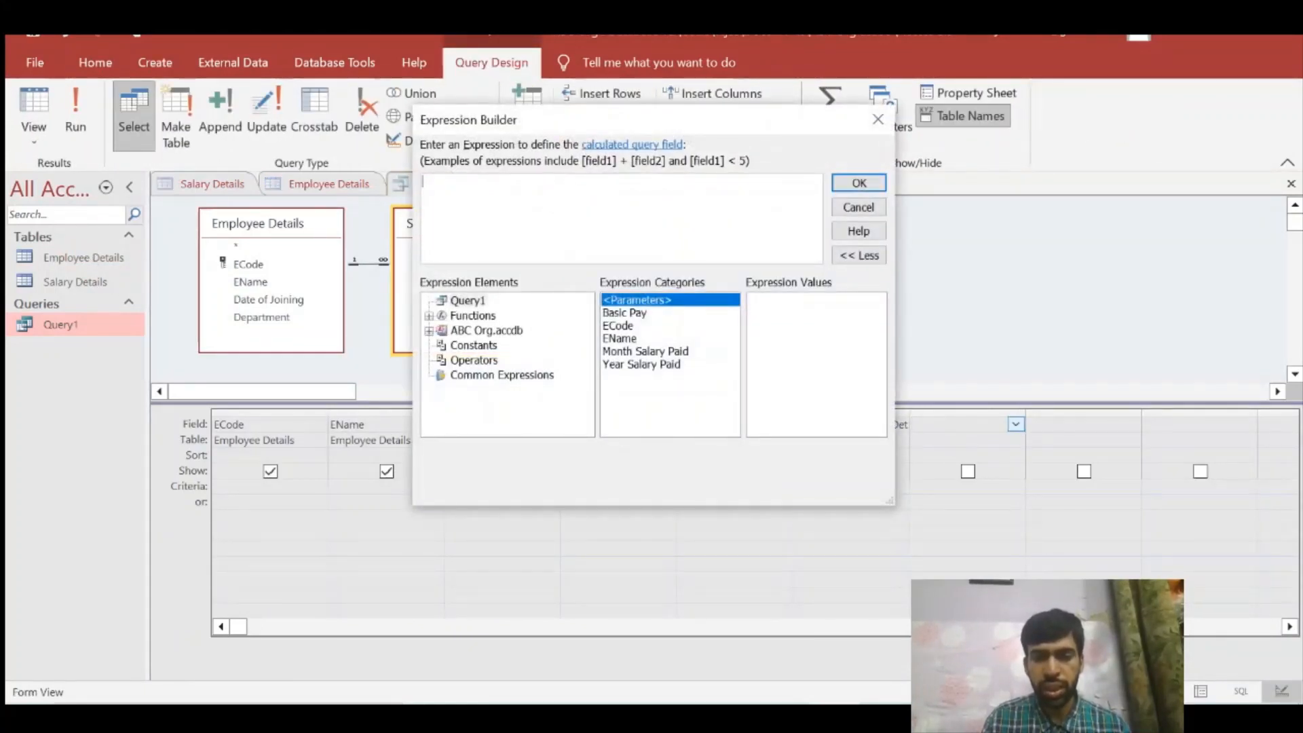
{"action": "left_click", "coordinate": [429, 331]}
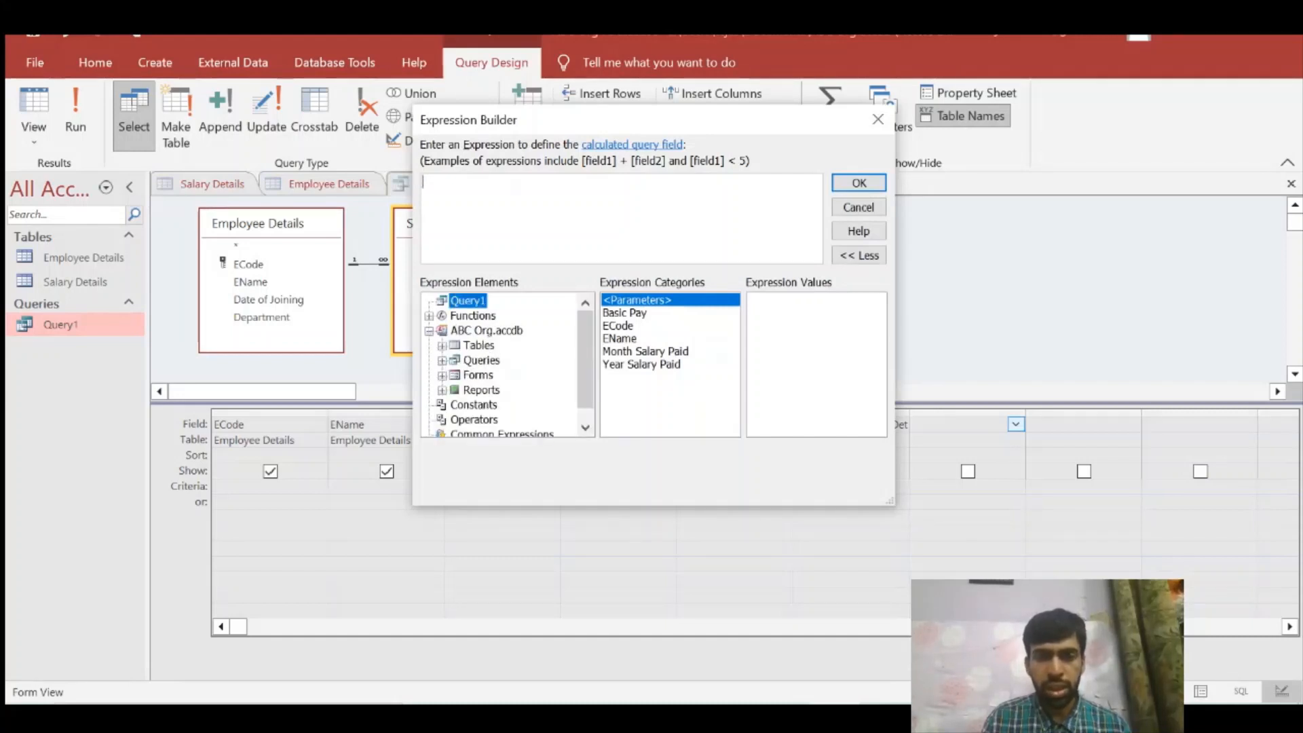
{"action": "left_click_drag", "start_coordinate": [461, 121], "coordinate": [146, 99]}
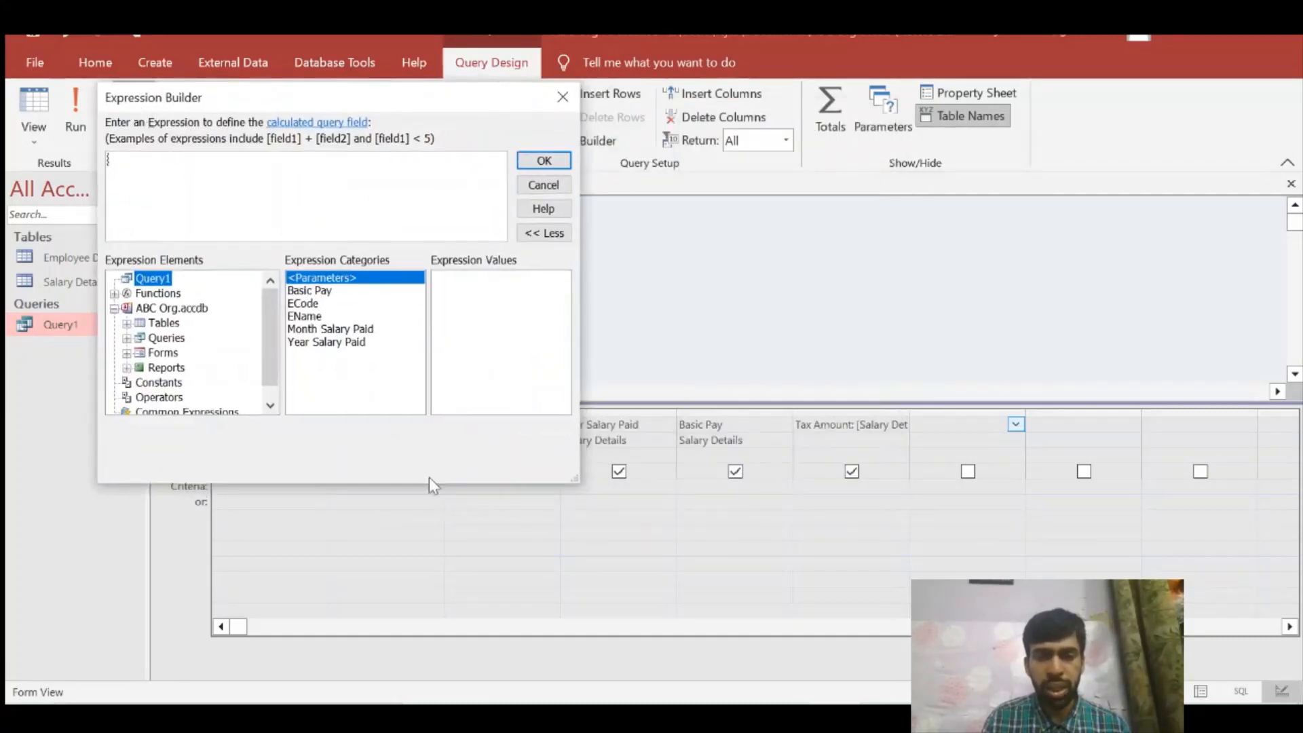
{"action": "left_click", "coordinate": [126, 323]}
{"action": "left_click", "coordinate": [212, 354]}
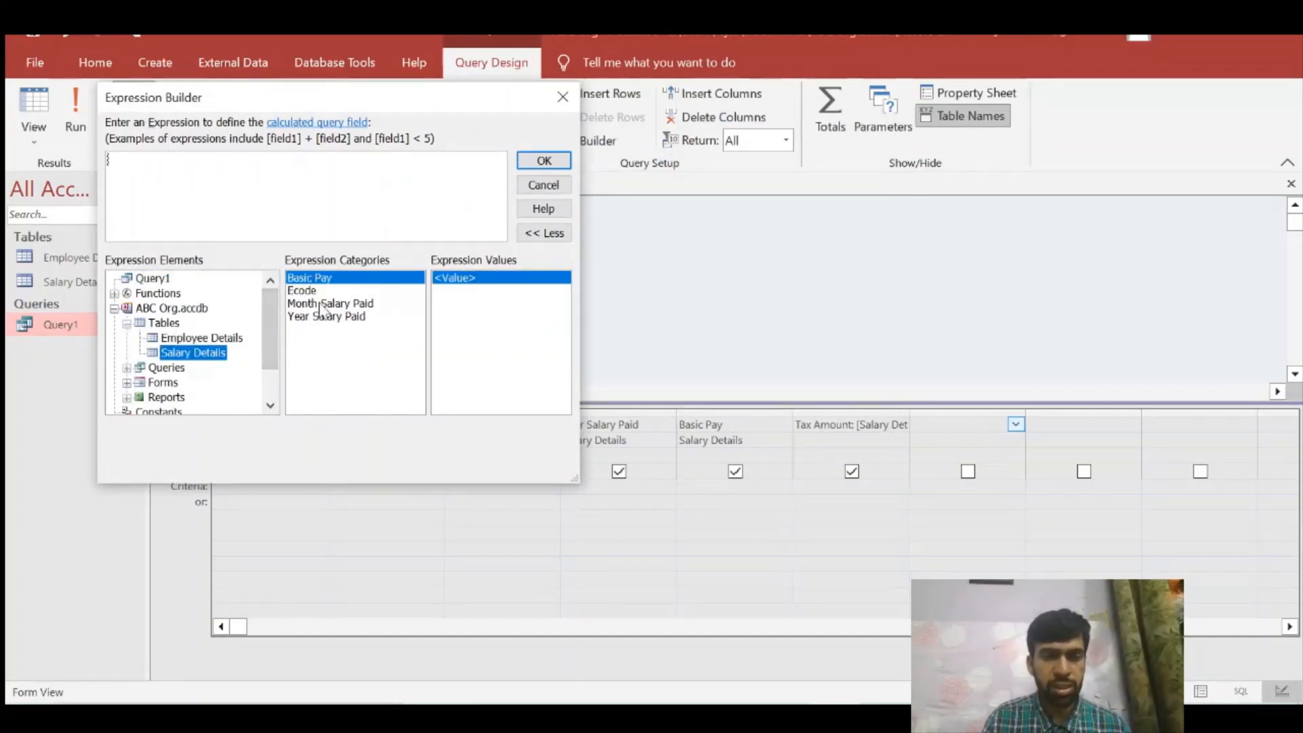
{"action": "double_click", "coordinate": [307, 279]}
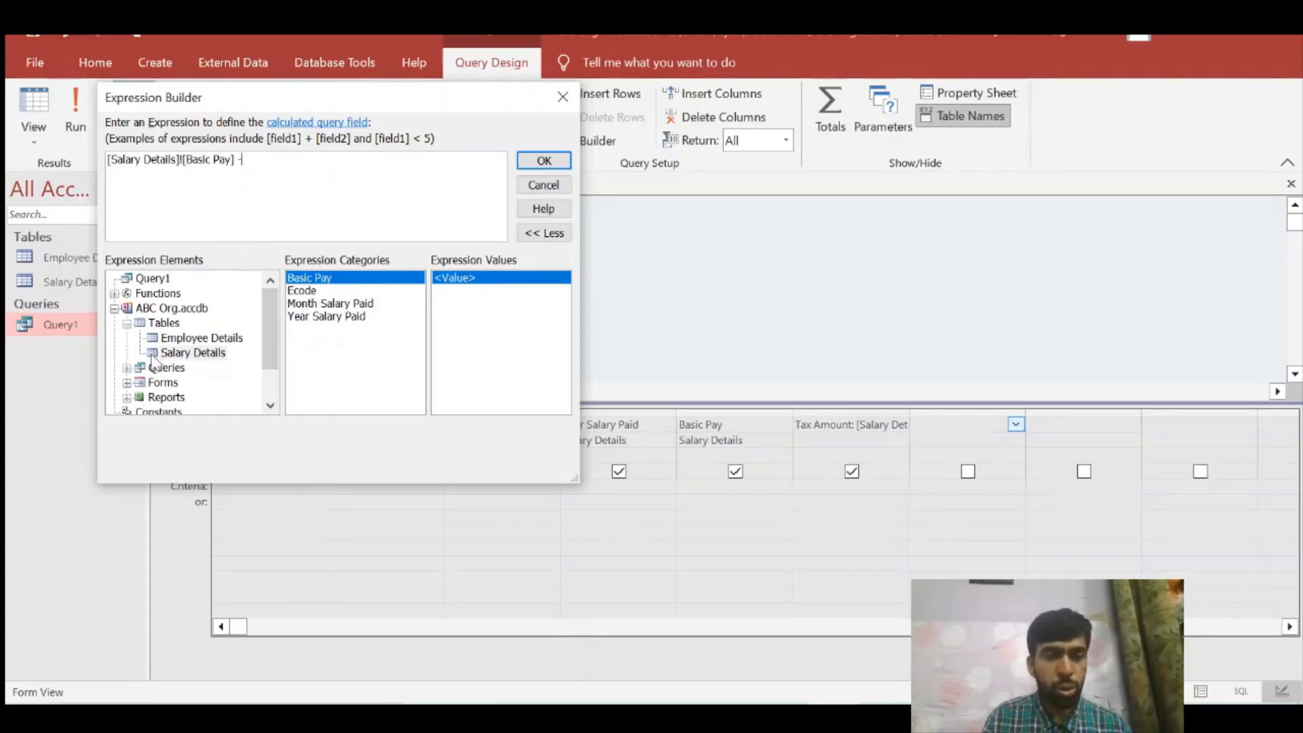
{"action": "left_click", "coordinate": [126, 367]}
{"action": "left_click", "coordinate": [173, 382]}
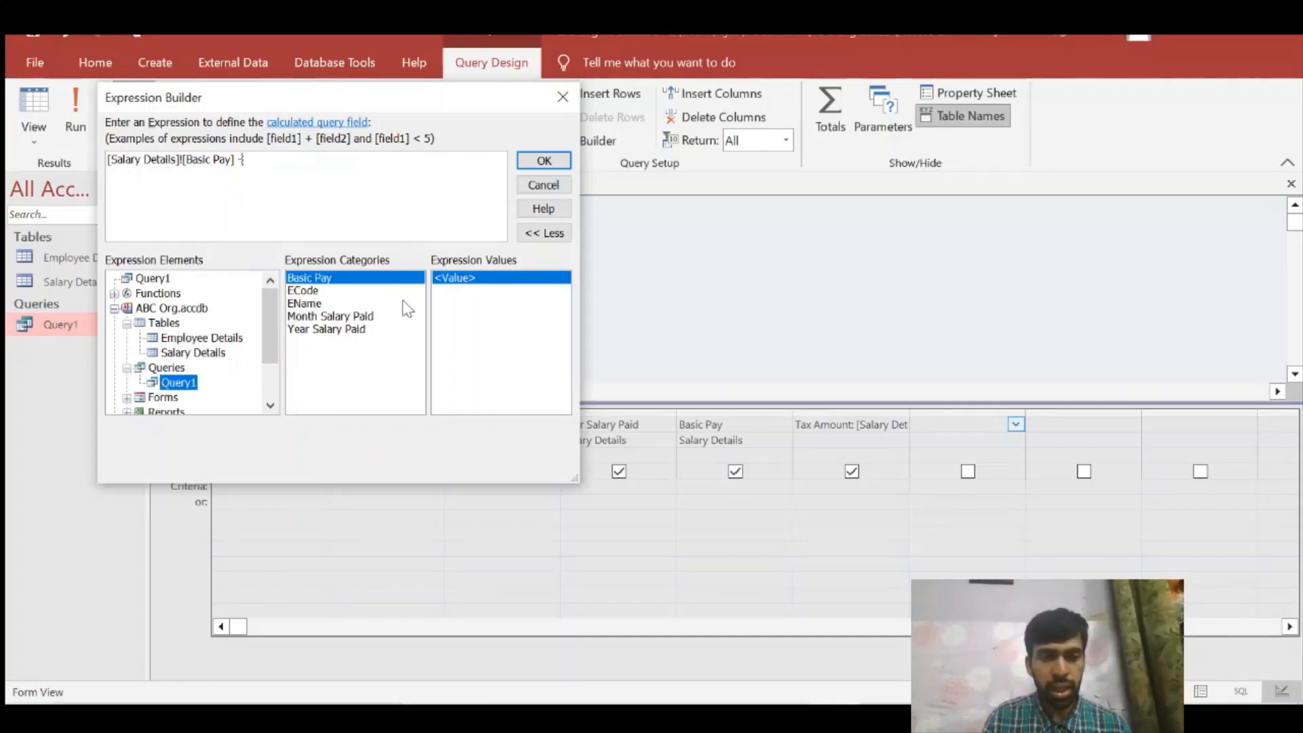
{"action": "left_click", "coordinate": [338, 330]}
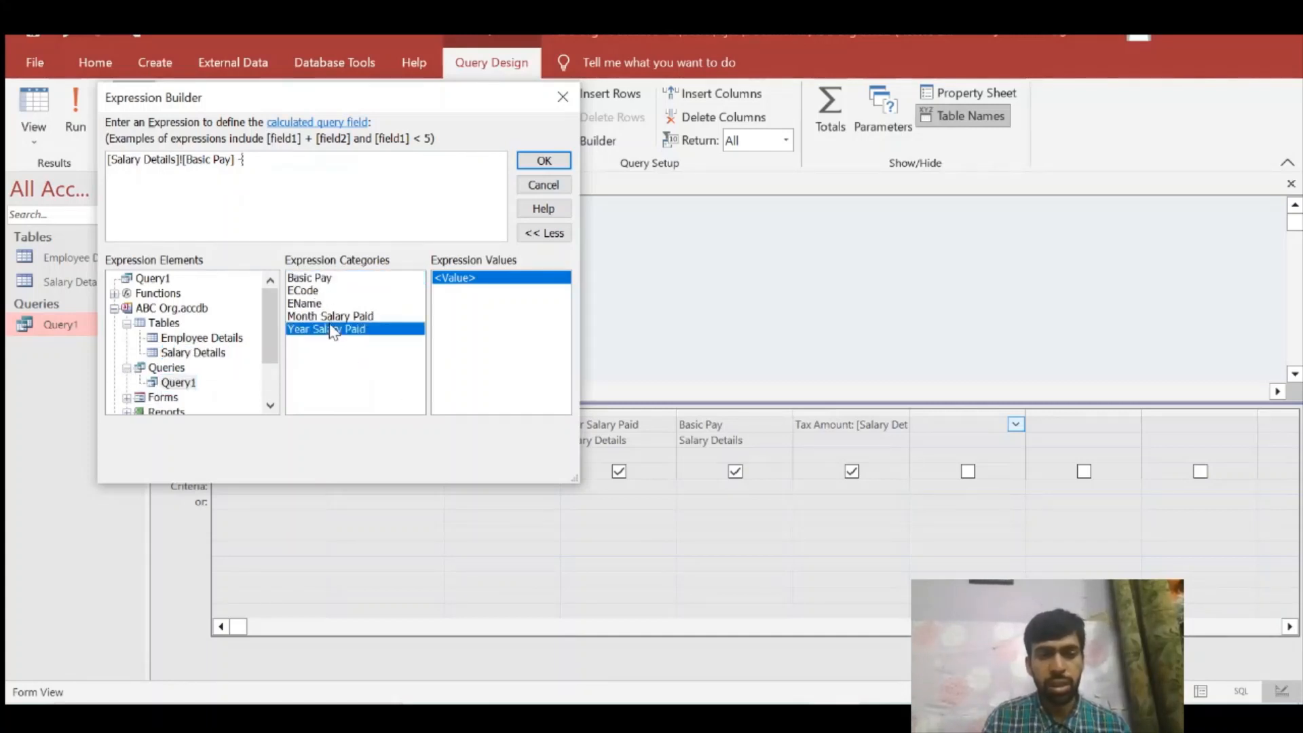
{"action": "left_click", "coordinate": [562, 186]}
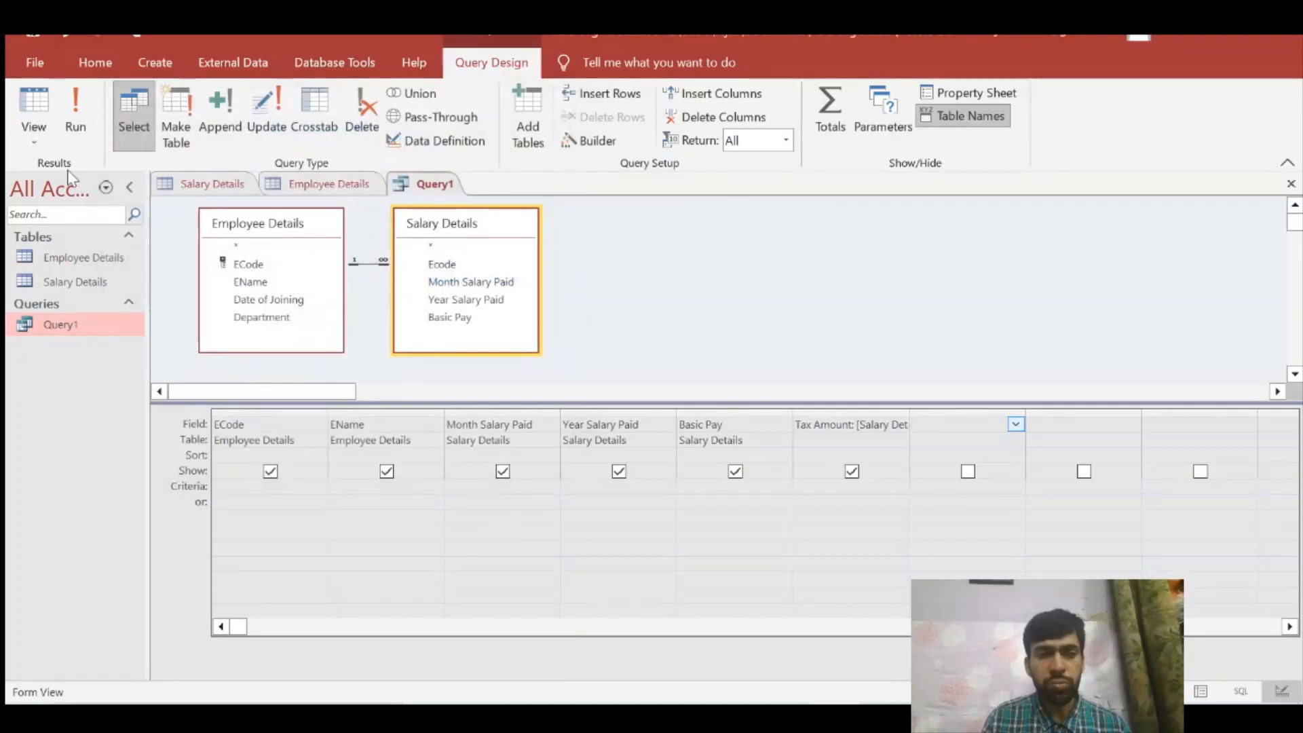
Step: Run Query1 and close it, saving the changes to its design
{"action": "left_click", "coordinate": [75, 112]}
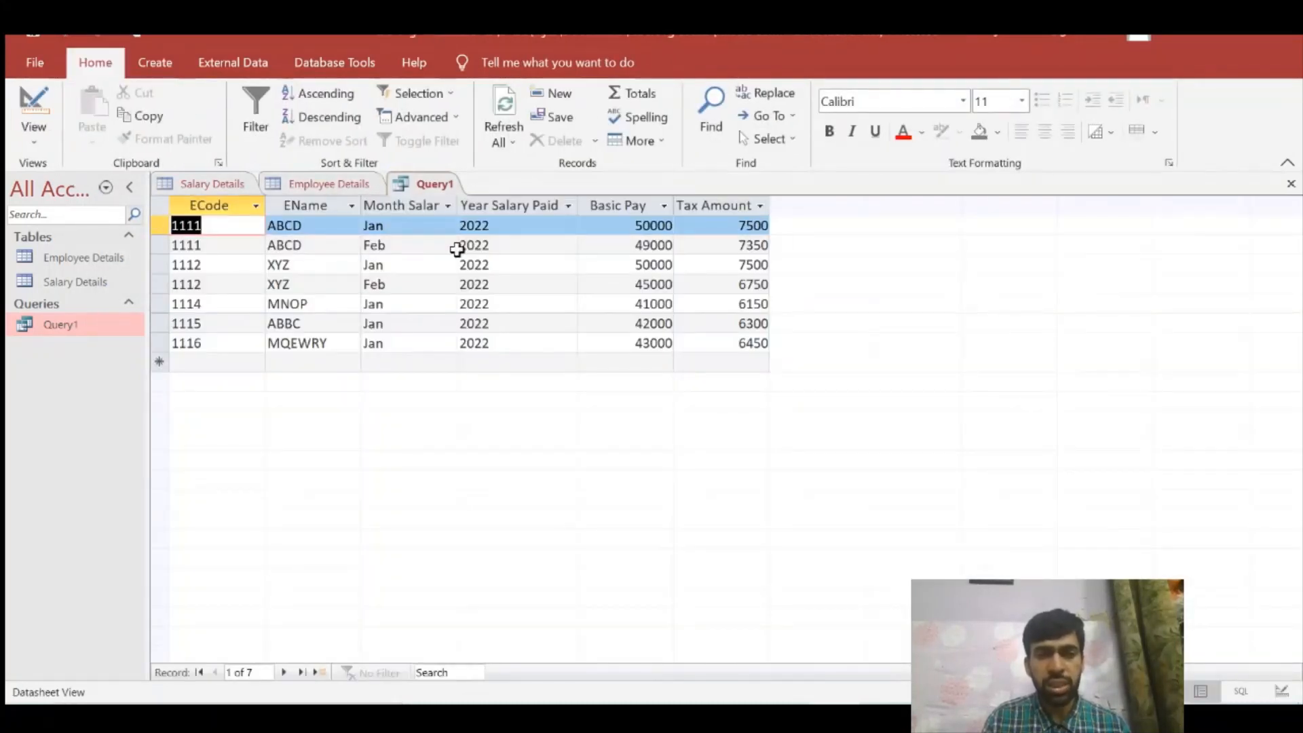
{"action": "left_click", "coordinate": [1291, 183]}
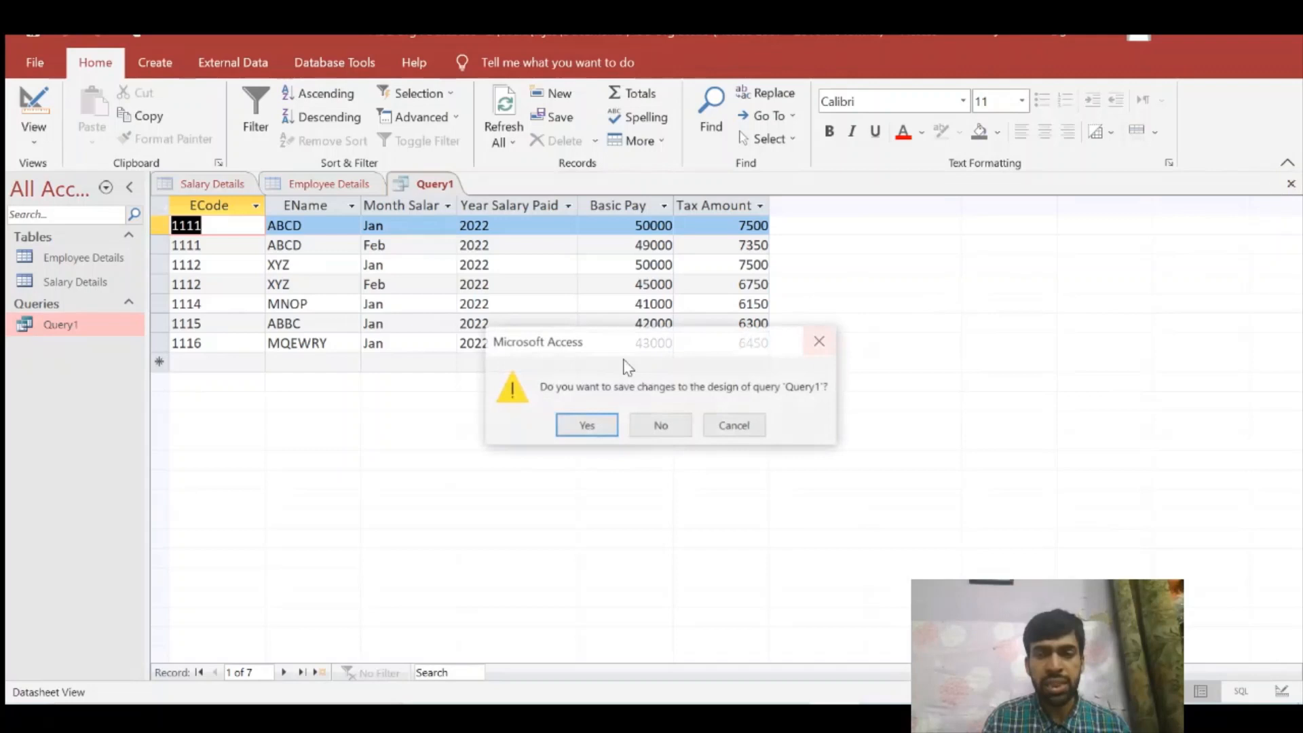
{"action": "left_click", "coordinate": [611, 426]}
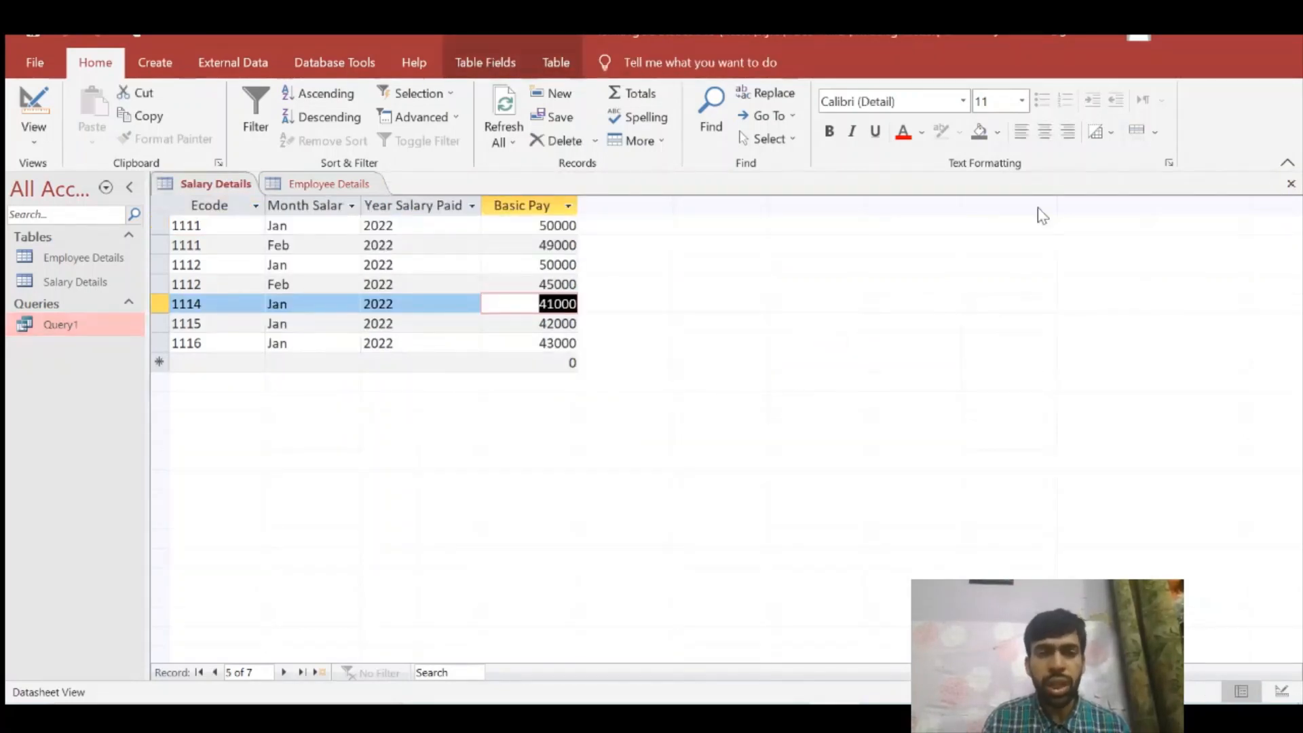
Step: Close the Salary Details table and open Query1 in Design View
{"action": "left_click", "coordinate": [1291, 184]}
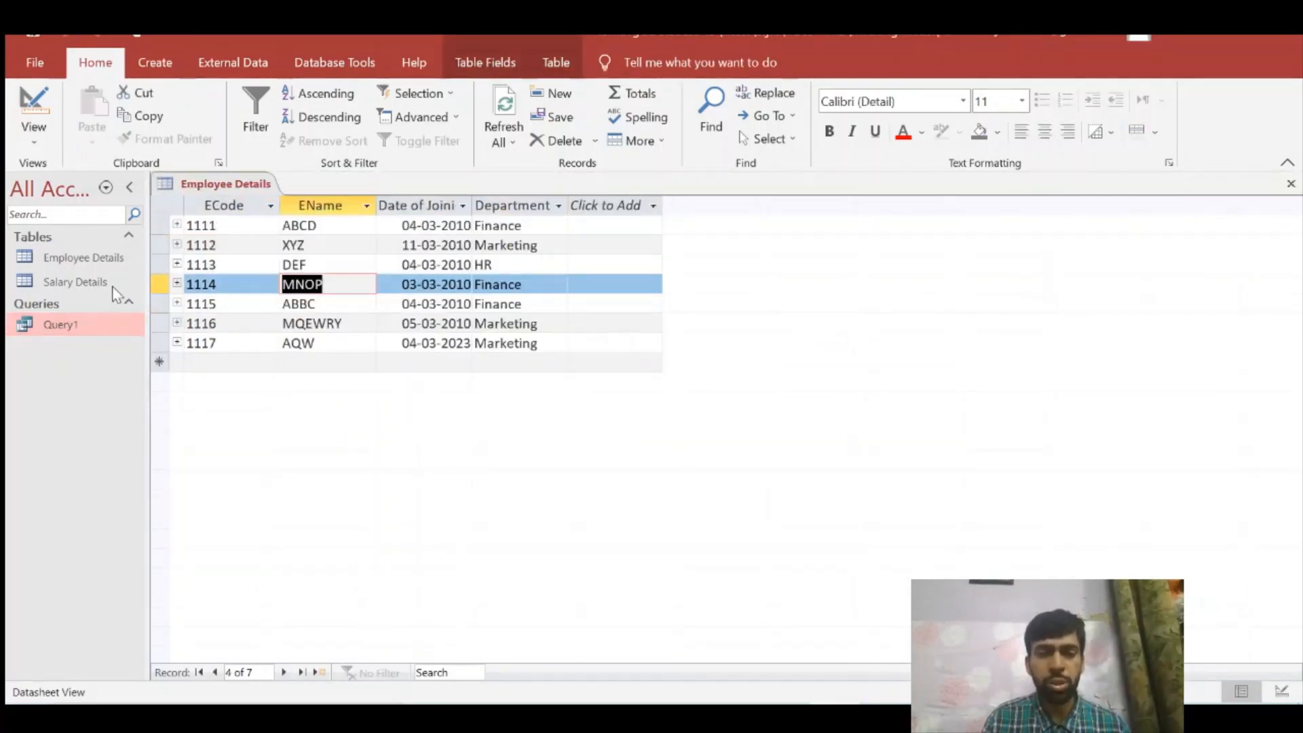
{"action": "double_click", "coordinate": [92, 323]}
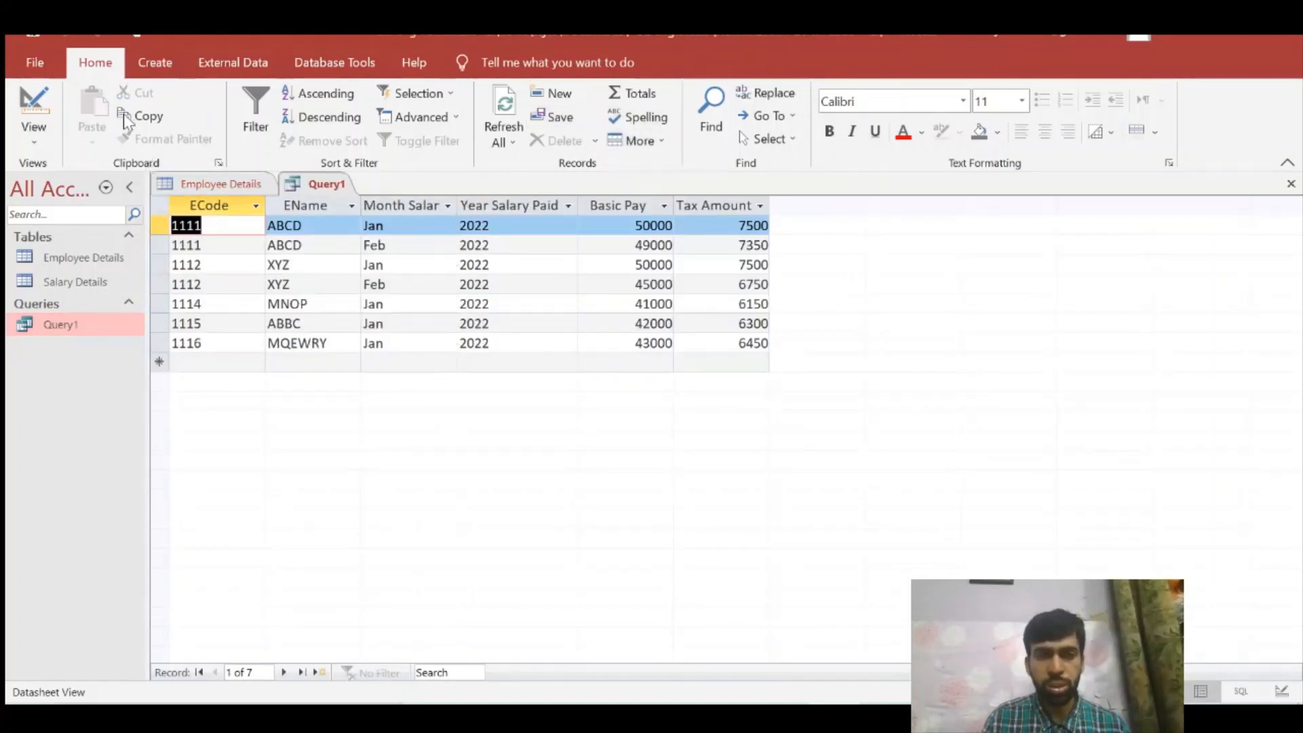
{"action": "left_click", "coordinate": [27, 136]}
{"action": "left_click", "coordinate": [81, 265]}
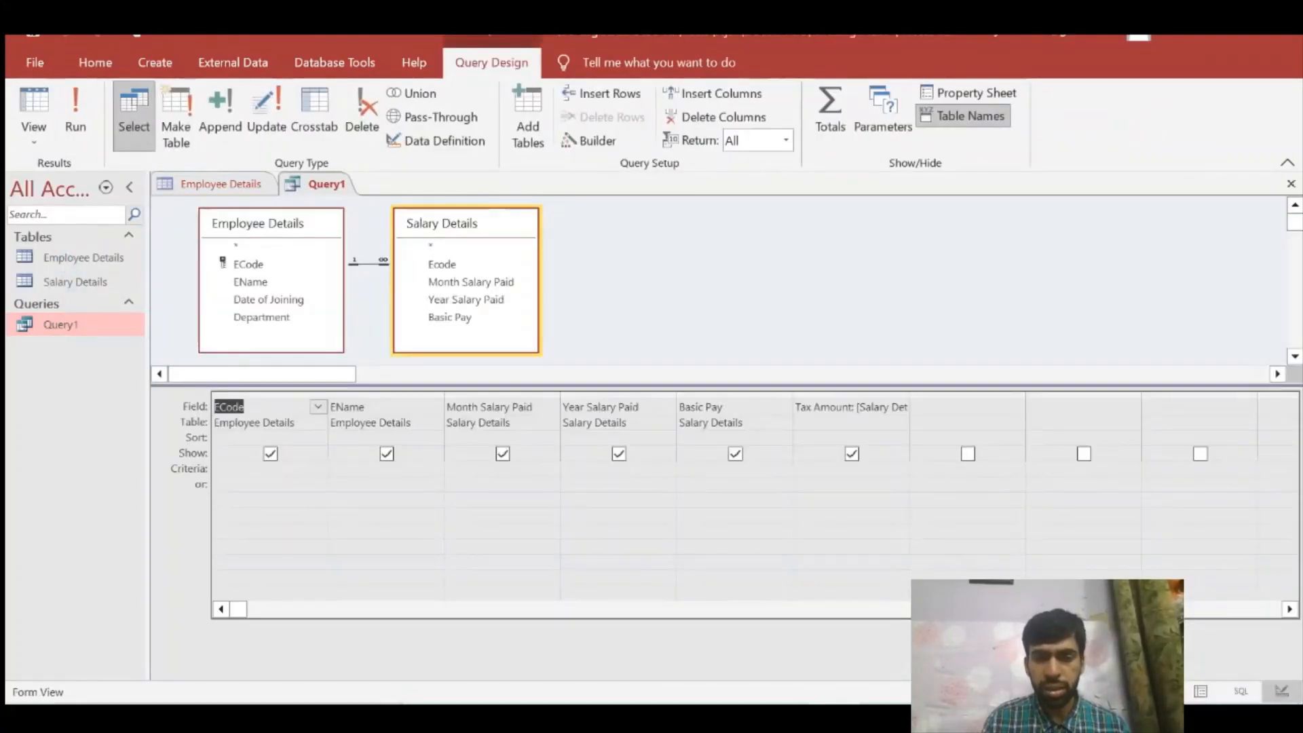
Step: Start an expression in the first empty query column with the Expression Builder, inserting the Basic Pay field of the Salary Details table
{"action": "left_click", "coordinate": [1004, 409]}
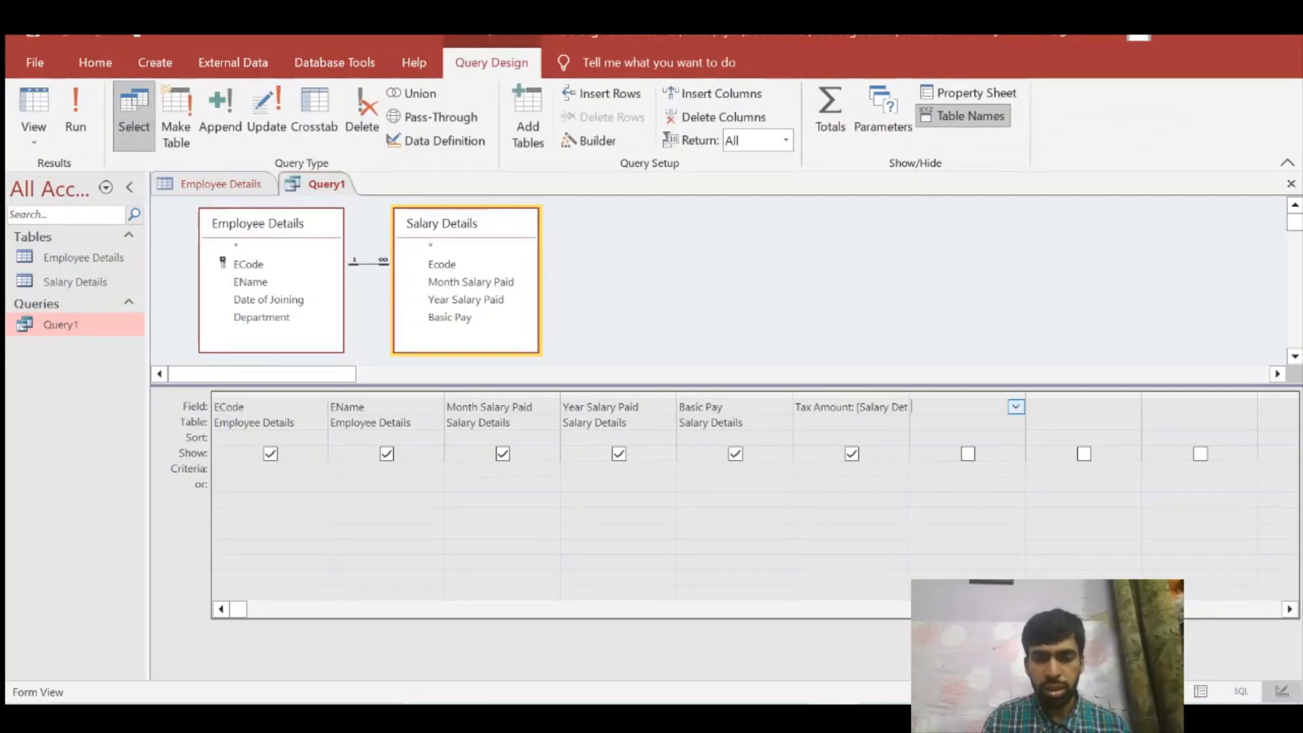
{"action": "left_click", "coordinate": [592, 139]}
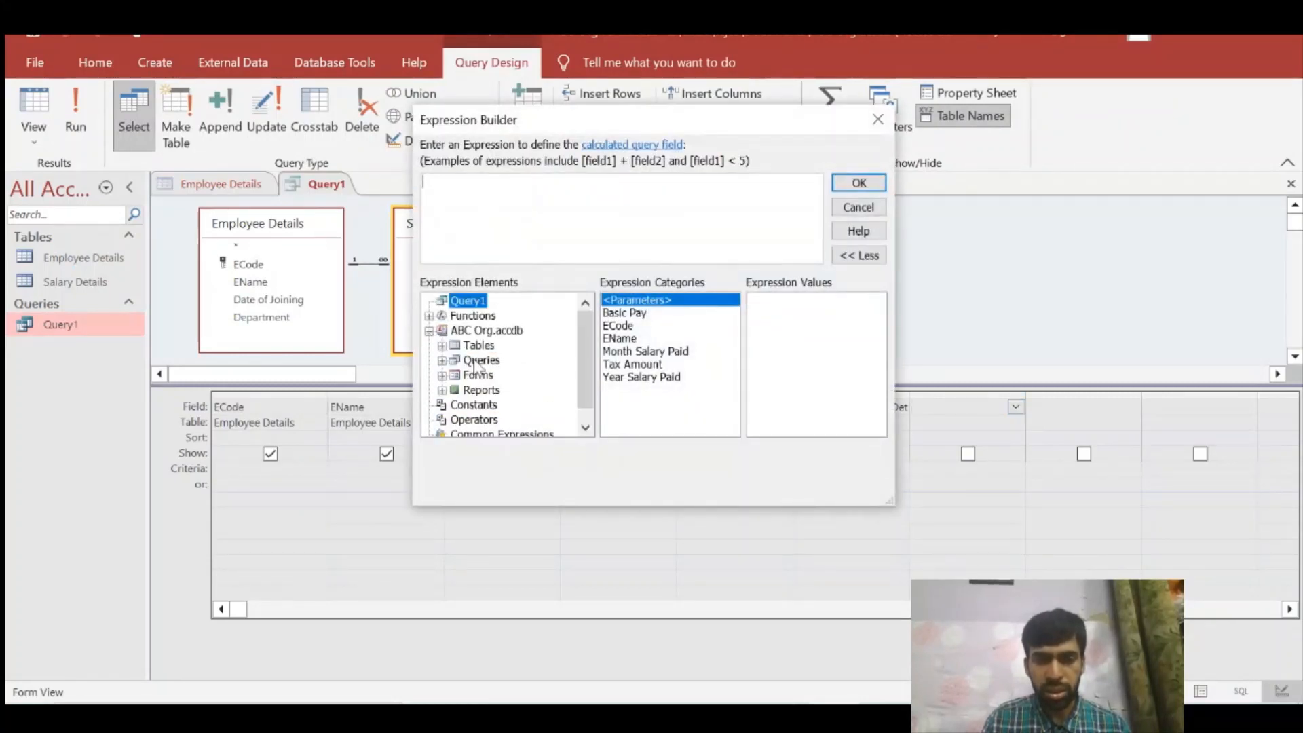
{"action": "left_click", "coordinate": [442, 345]}
{"action": "left_click", "coordinate": [489, 376]}
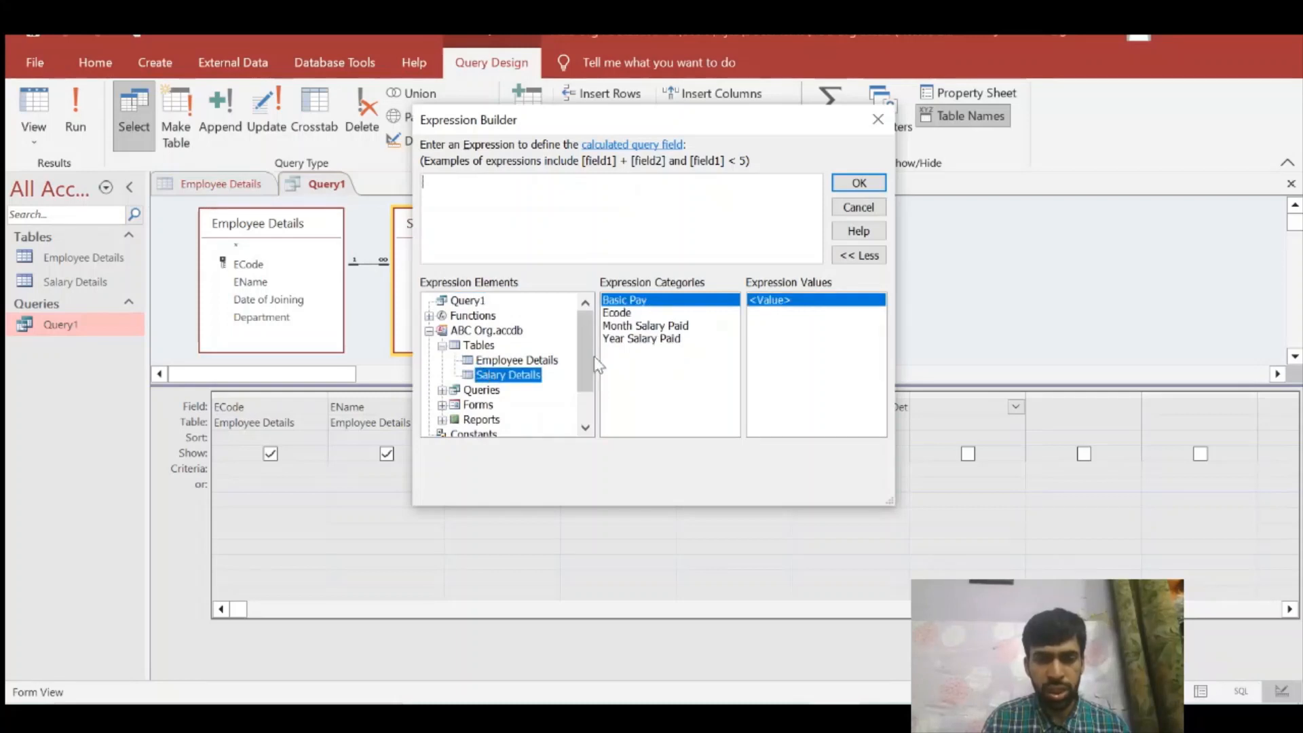
{"action": "double_click", "coordinate": [624, 303]}
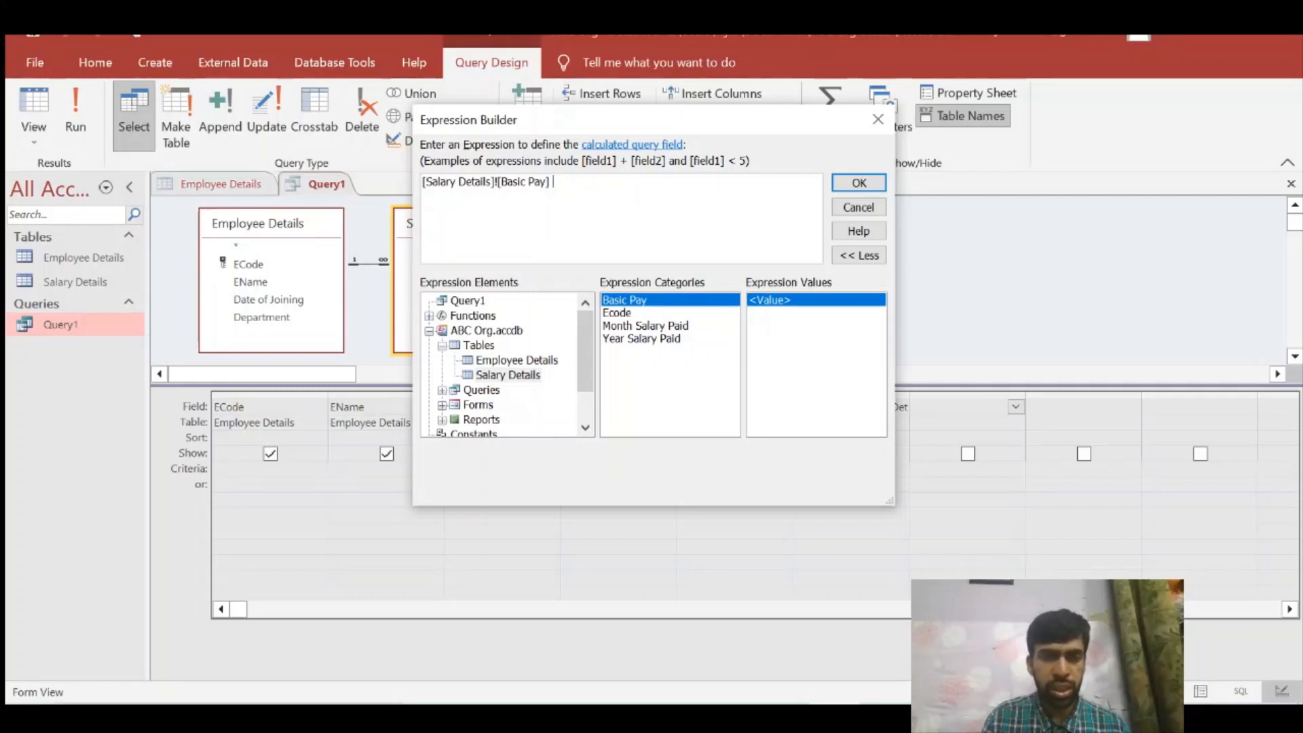
Step: Insert the Tax Amount field of Query1 after Basic Pay in the expression
{"action": "left_click", "coordinate": [442, 390]}
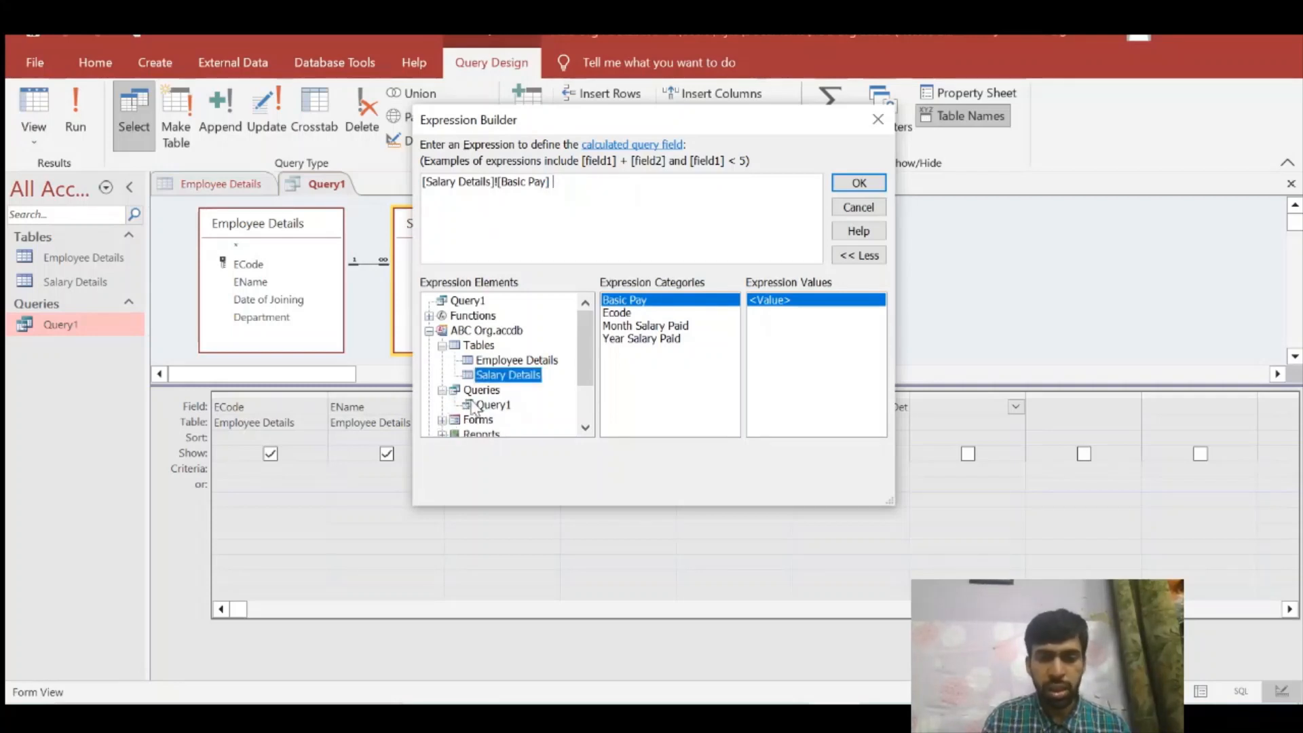
{"action": "left_click", "coordinate": [473, 406]}
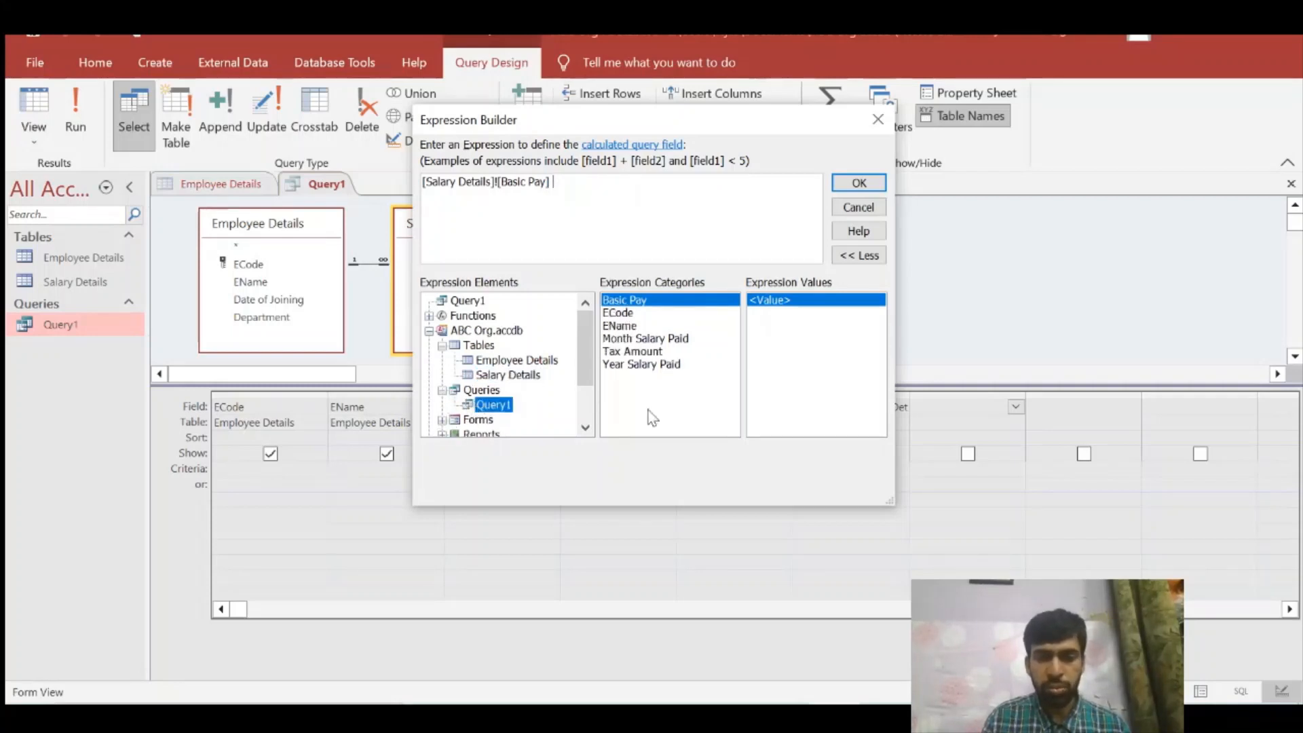
{"action": "left_click", "coordinate": [648, 351]}
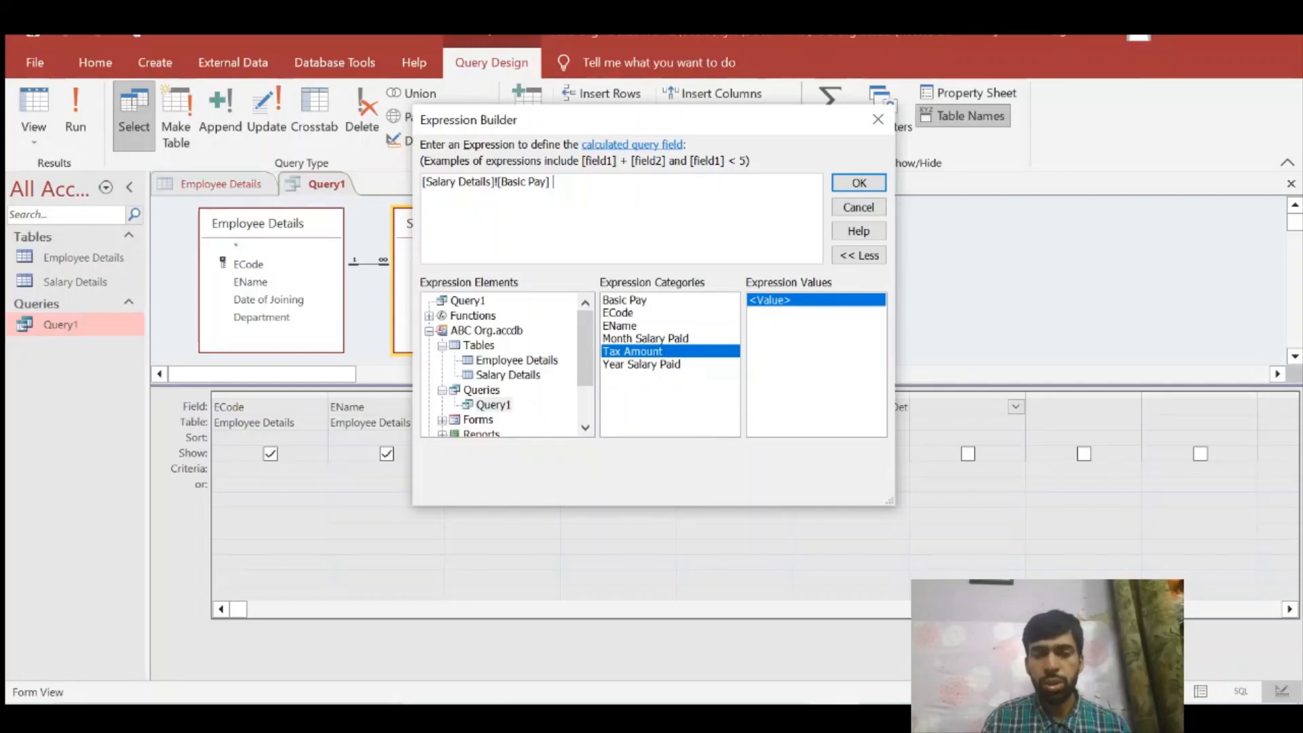
{"action": "left_click_drag", "start_coordinate": [541, 120], "coordinate": [314, 118]}
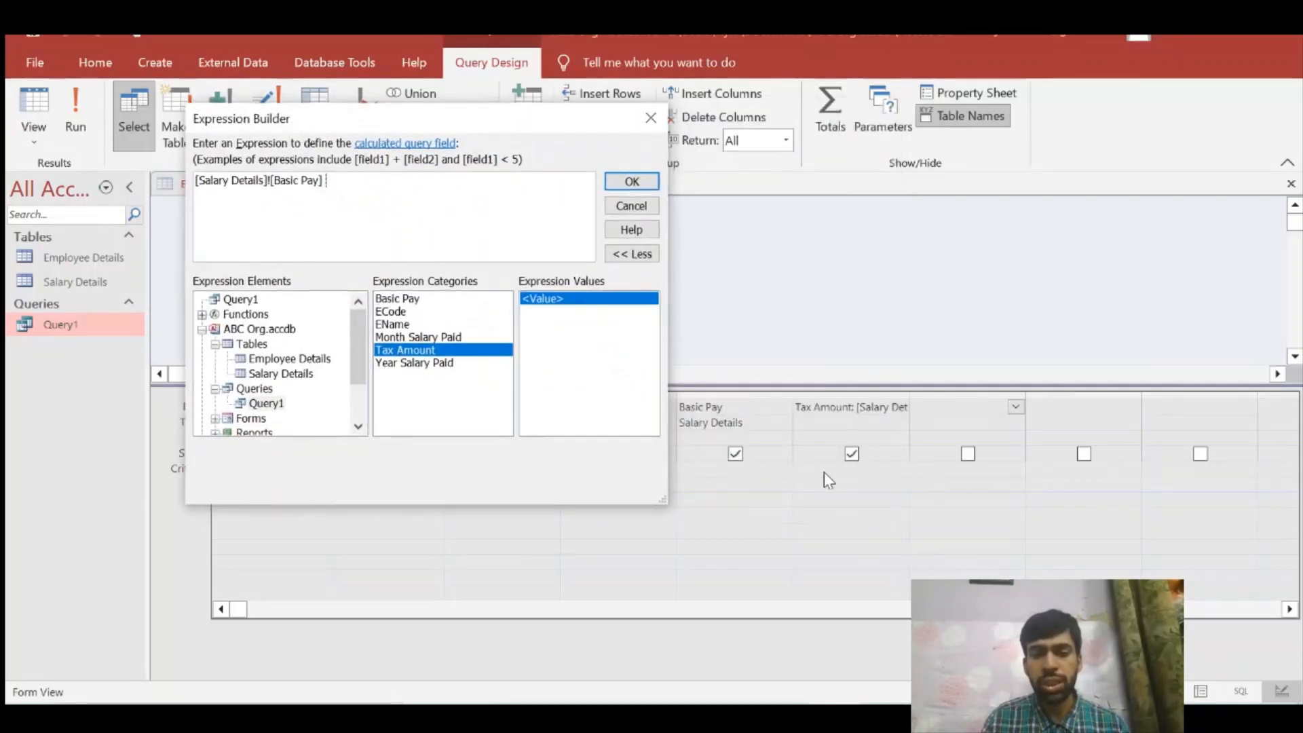
{"action": "left_click_drag", "start_coordinate": [357, 121], "coordinate": [658, 149]}
{"action": "double_click", "coordinate": [735, 377]}
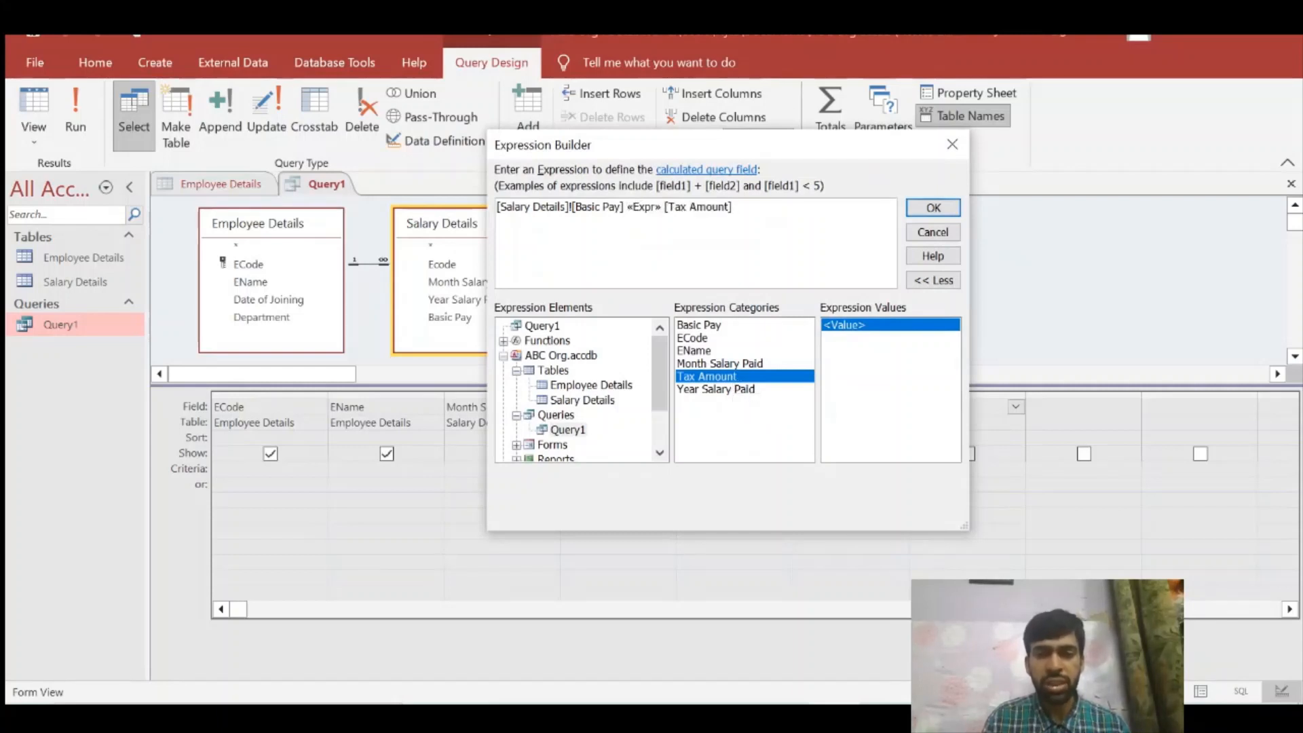
Step: Replace the «Expr» placeholder with a minus sign and label the expression Net Salary, giving Net Salary: [Salary Details]![Basic Pay] - [Tax Amount]
{"action": "left_click_drag", "start_coordinate": [627, 206], "coordinate": [650, 206]}
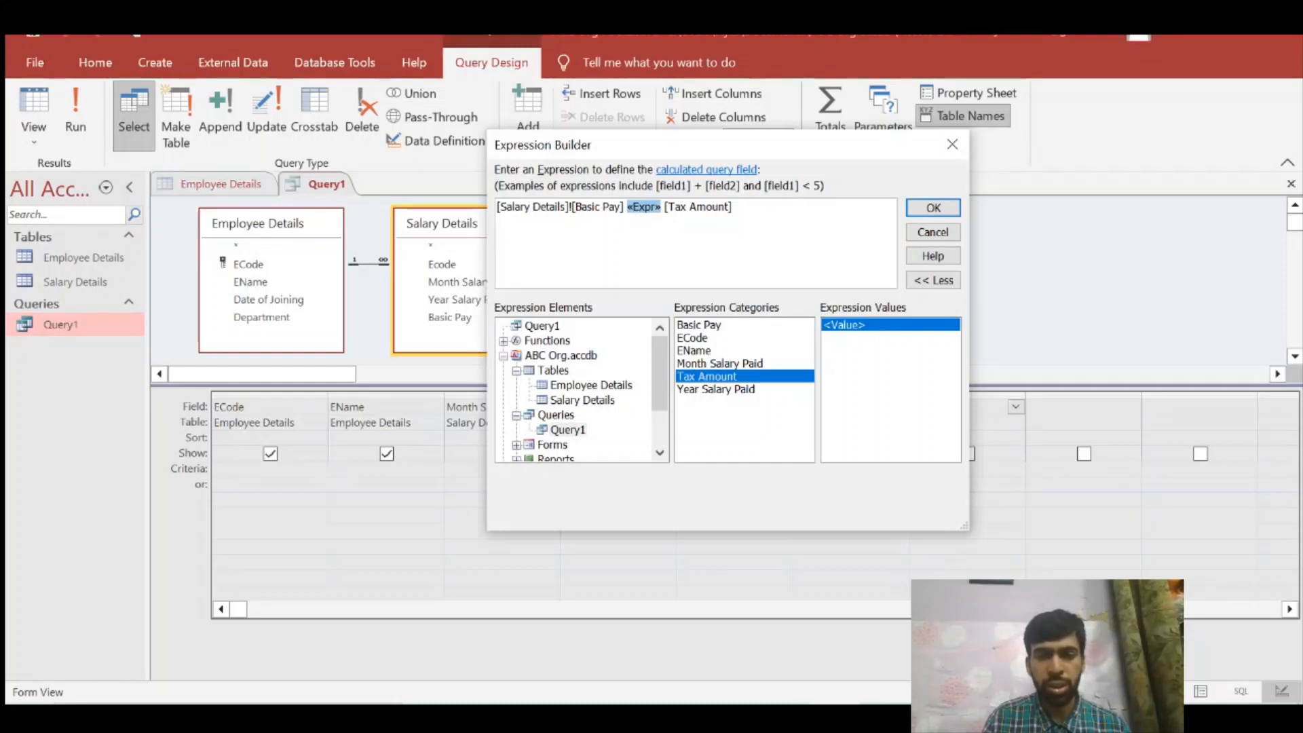
{"action": "key", "text": "Right"}
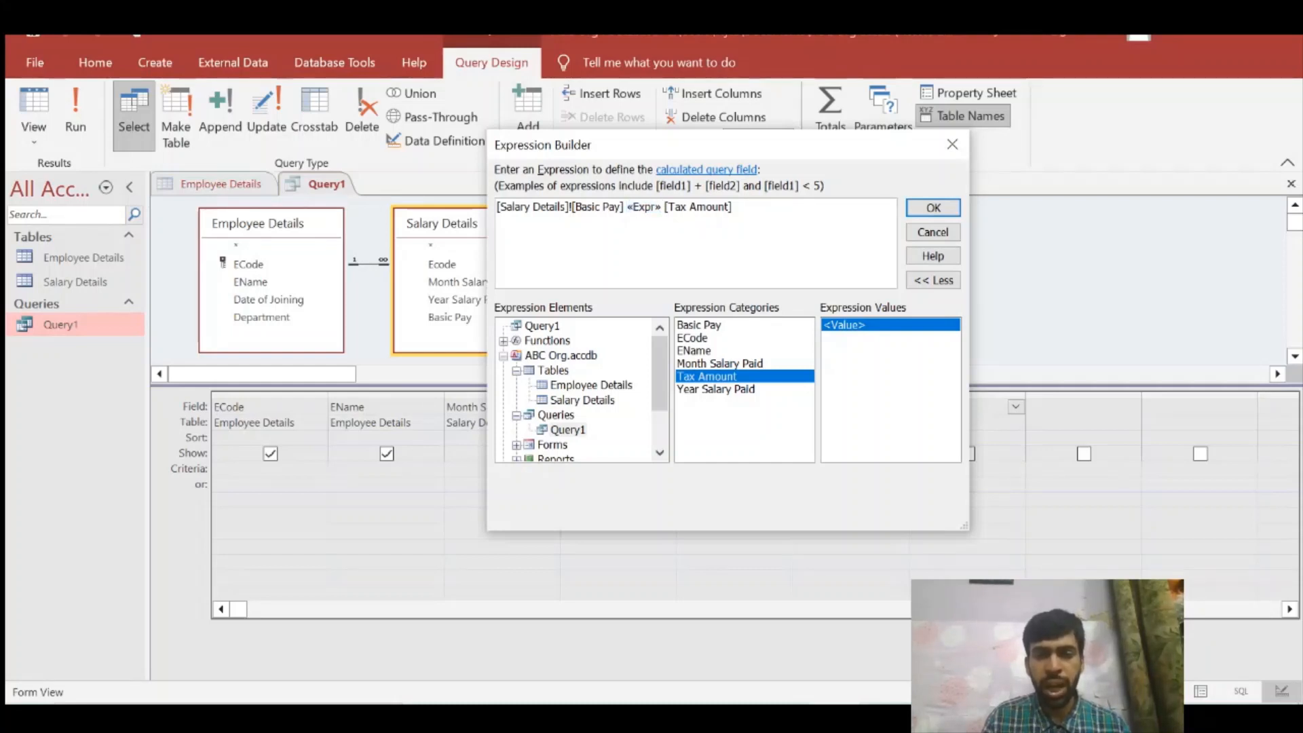
{"action": "left_click", "coordinate": [643, 207]}
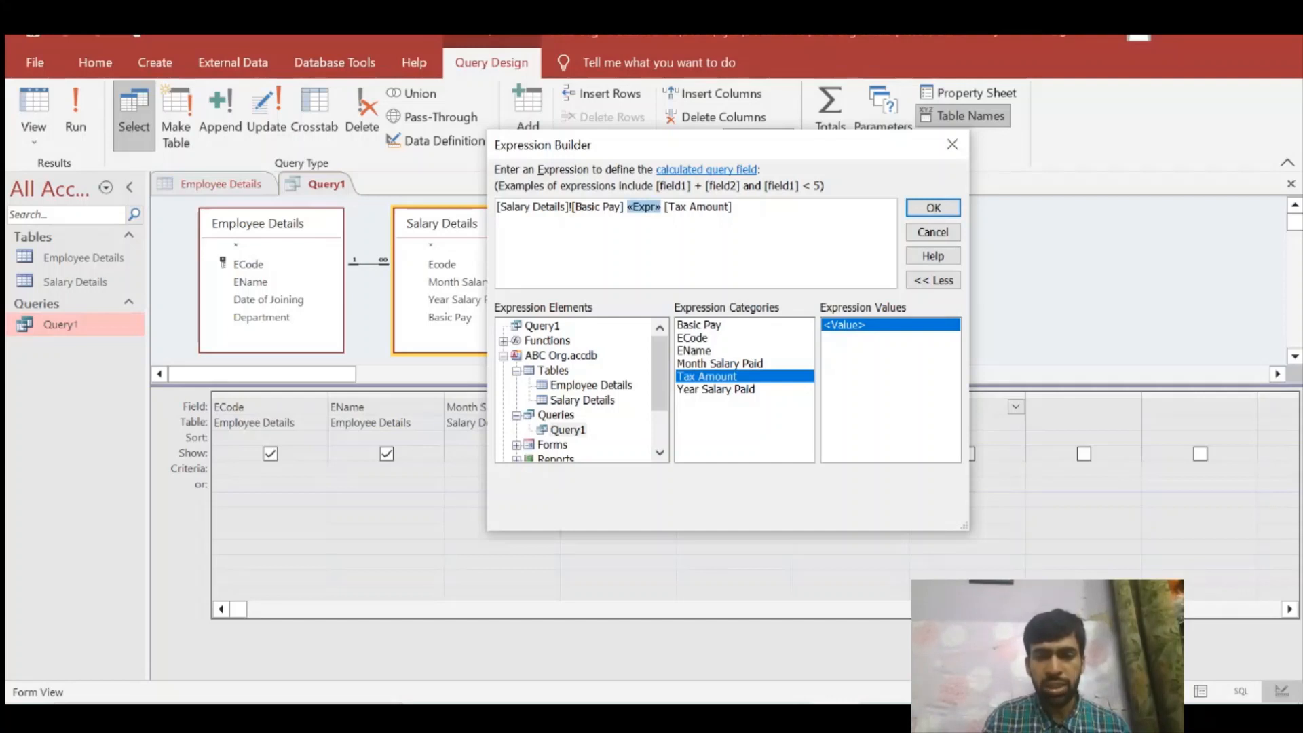
{"action": "type", "text": "-"}
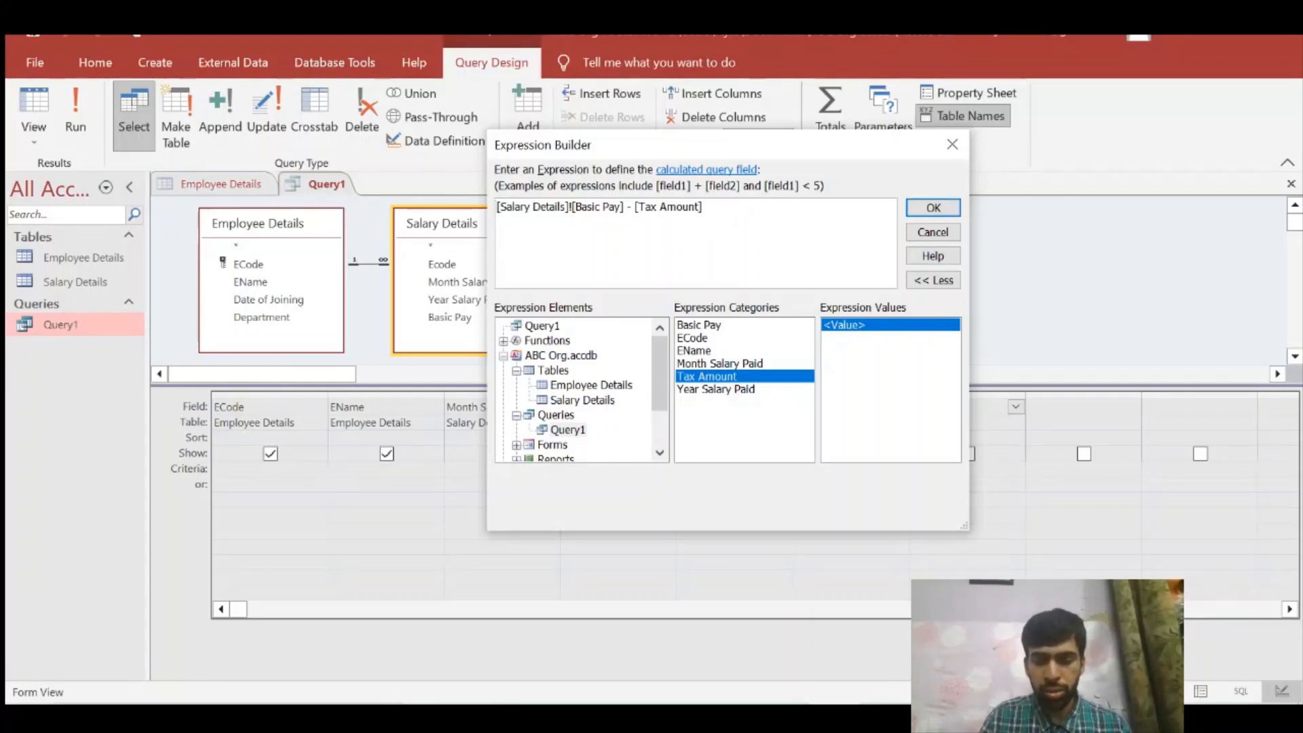
{"action": "type", "text": "Net Sa"}
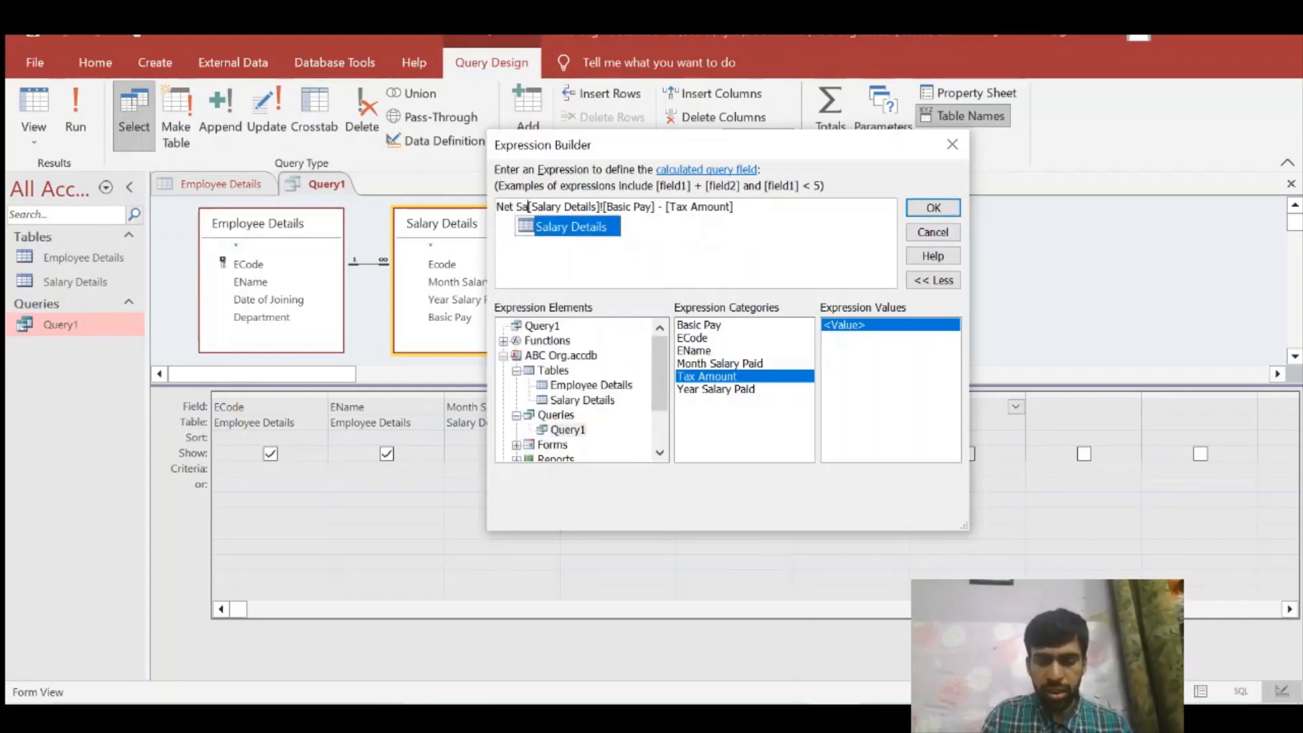
{"action": "type", "text": "lary:"}
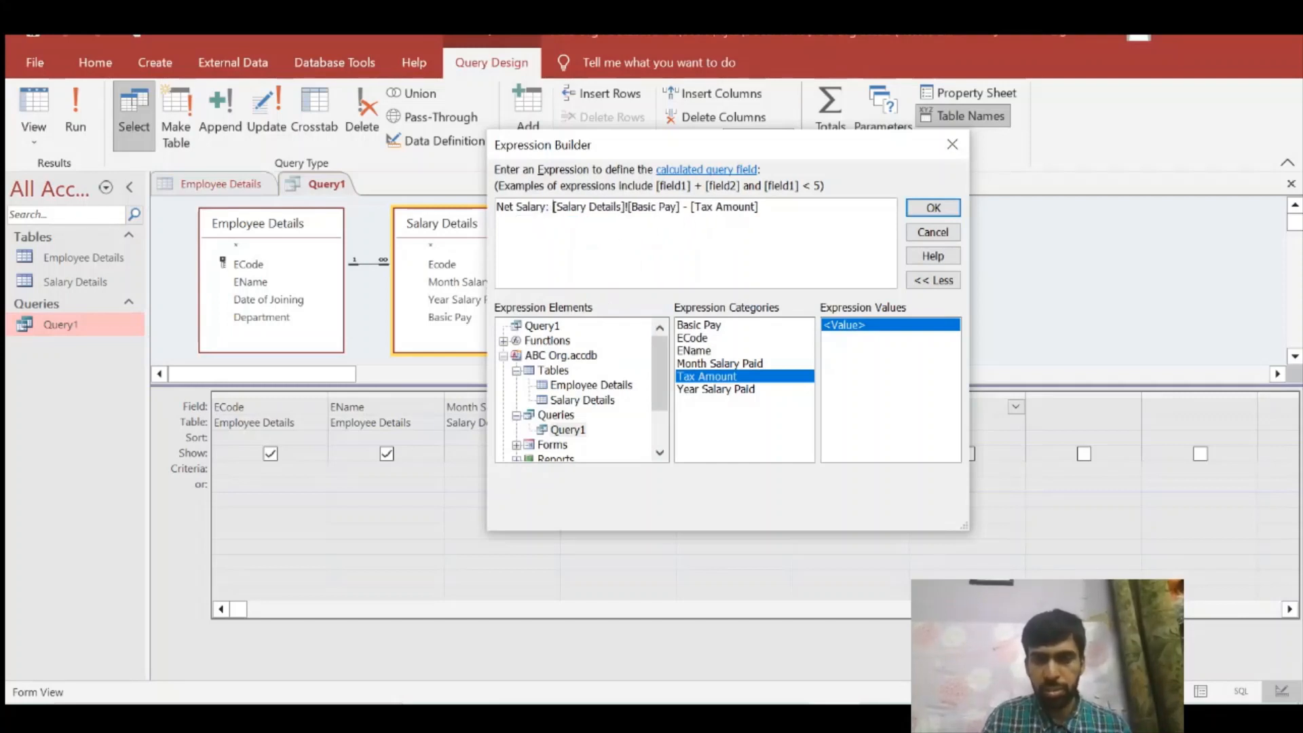
{"action": "left_click", "coordinate": [934, 208]}
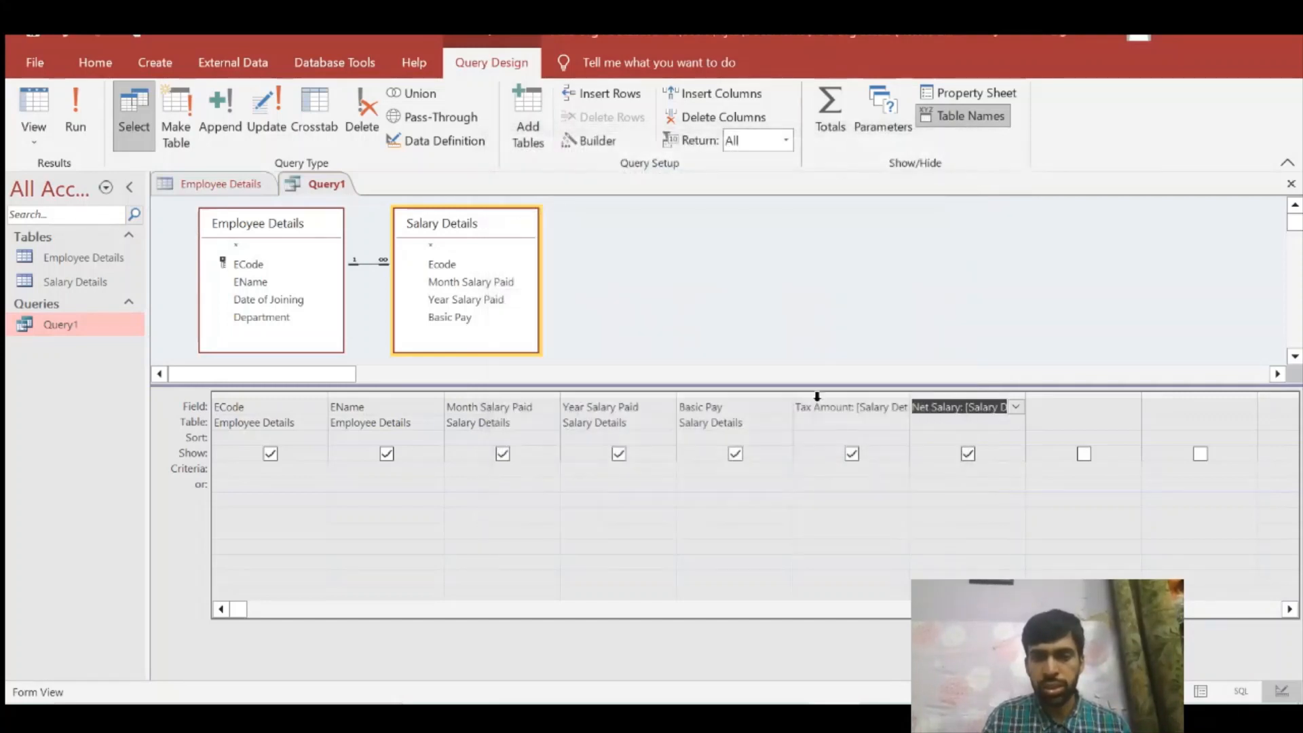
Step: Remove the Net Salary label from the calculated field's expression in the Expression Builder
{"action": "left_click", "coordinate": [974, 407]}
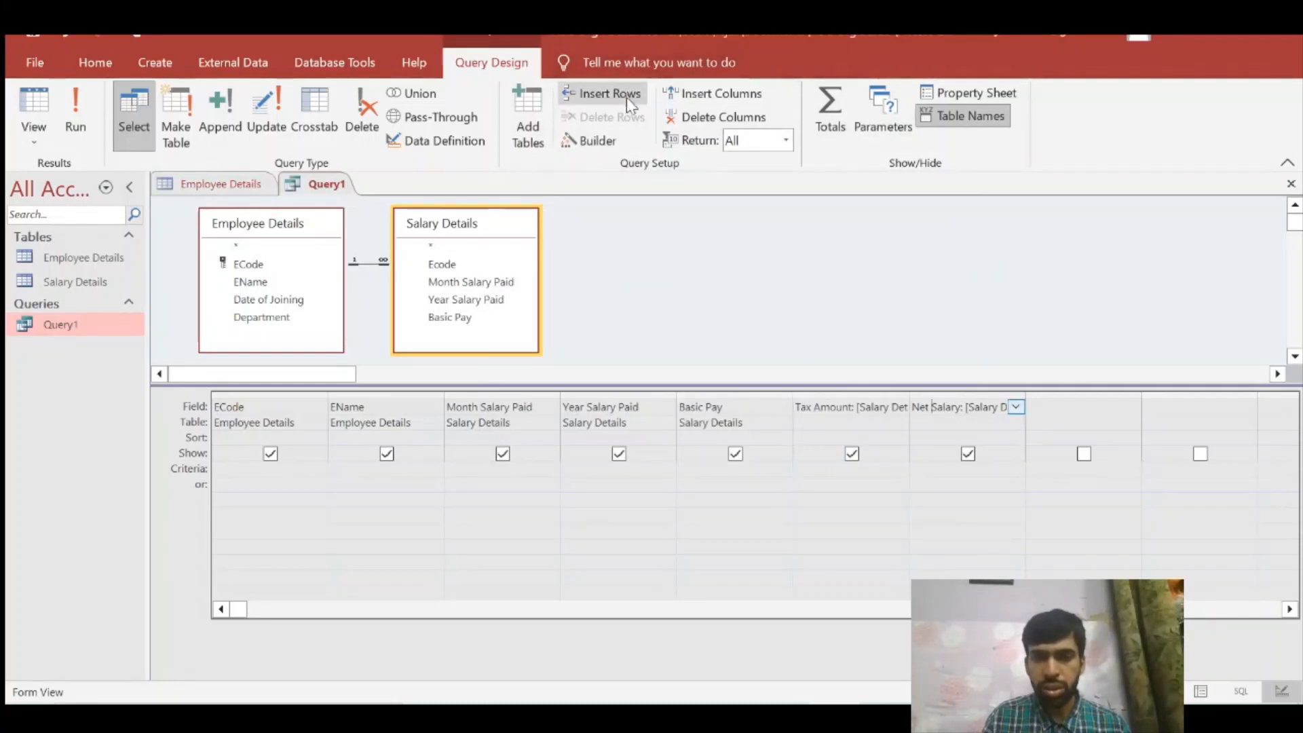
{"action": "left_click", "coordinate": [611, 140]}
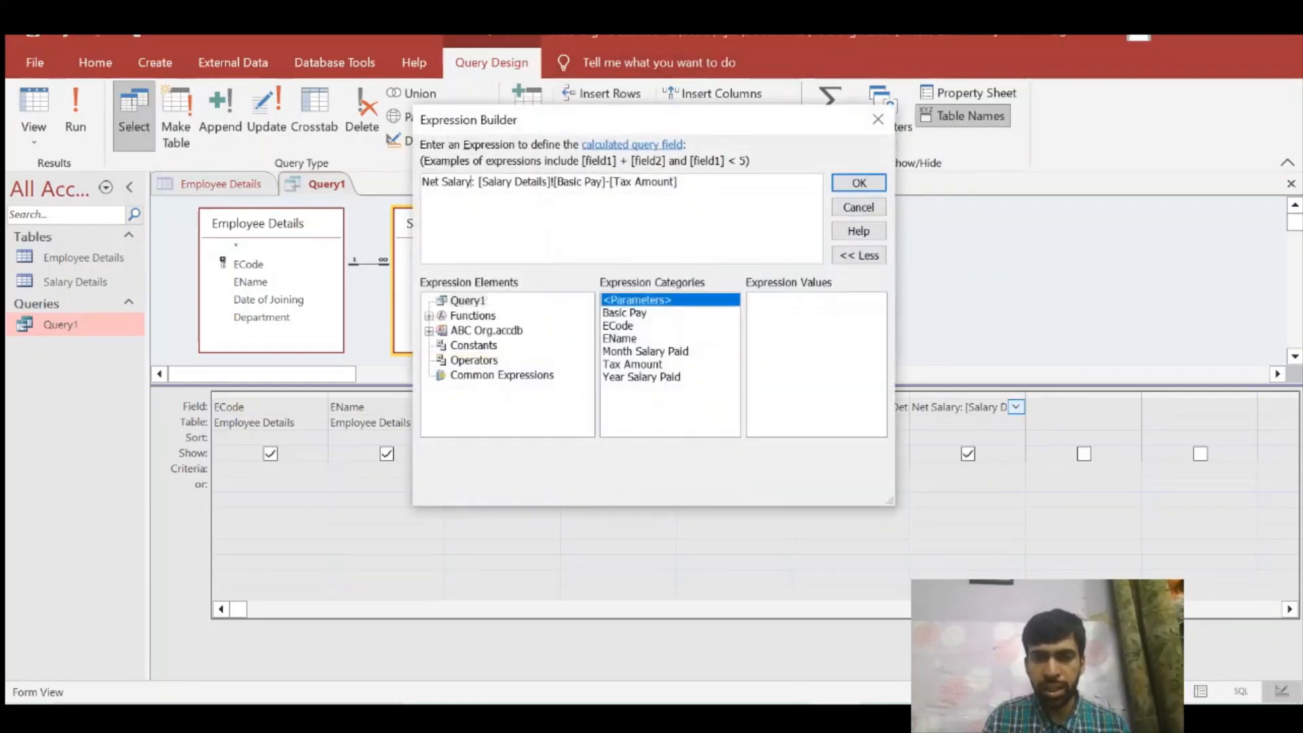
{"action": "left_click_drag", "start_coordinate": [481, 182], "coordinate": [422, 182]}
{"action": "key", "text": "BackSpace"}
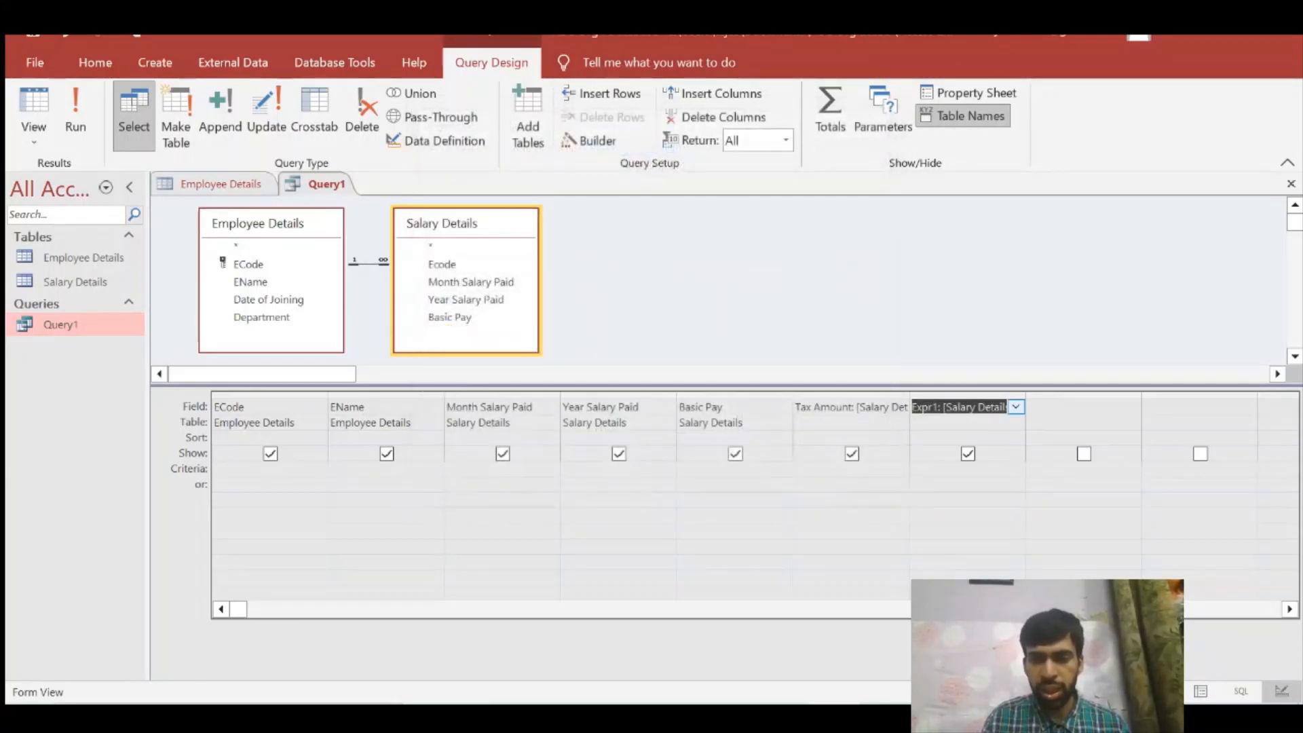
Step: Rename the calculated field as Net Salary by replacing the Expr1 label in its expression
{"action": "left_click", "coordinate": [941, 406]}
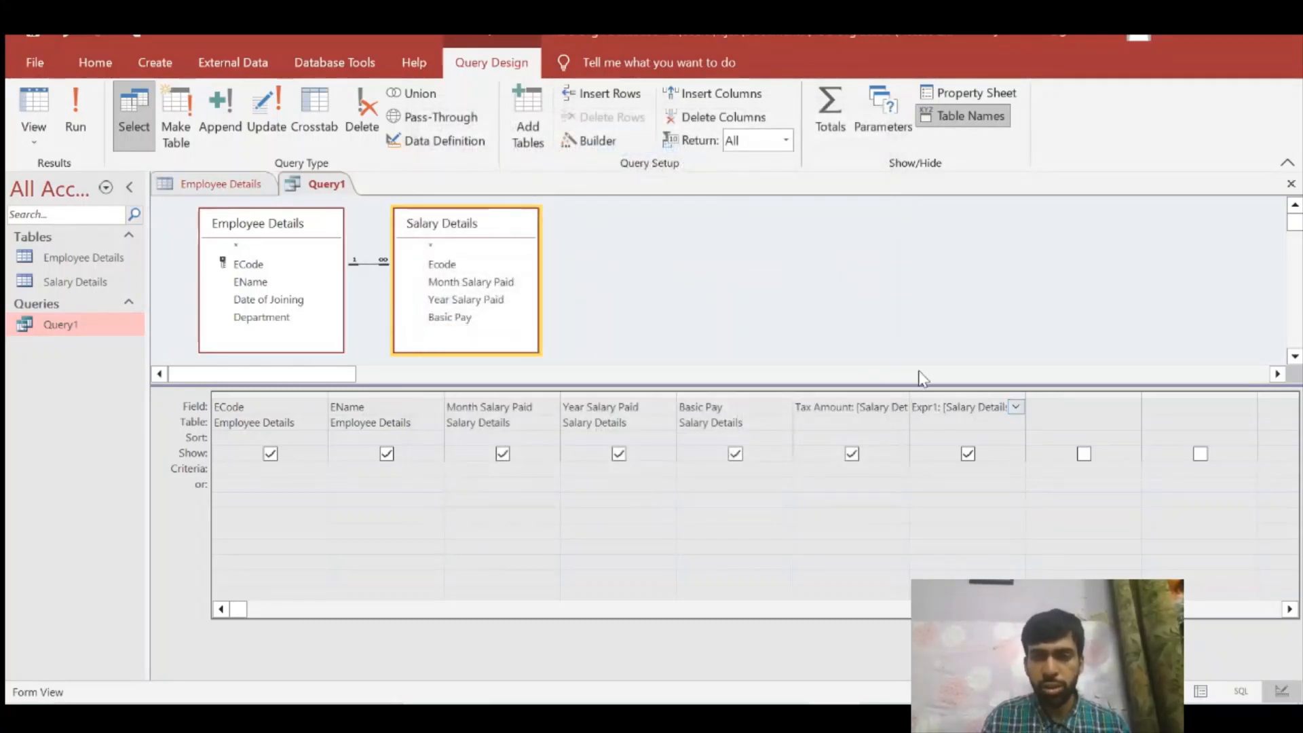
{"action": "left_click", "coordinate": [589, 141]}
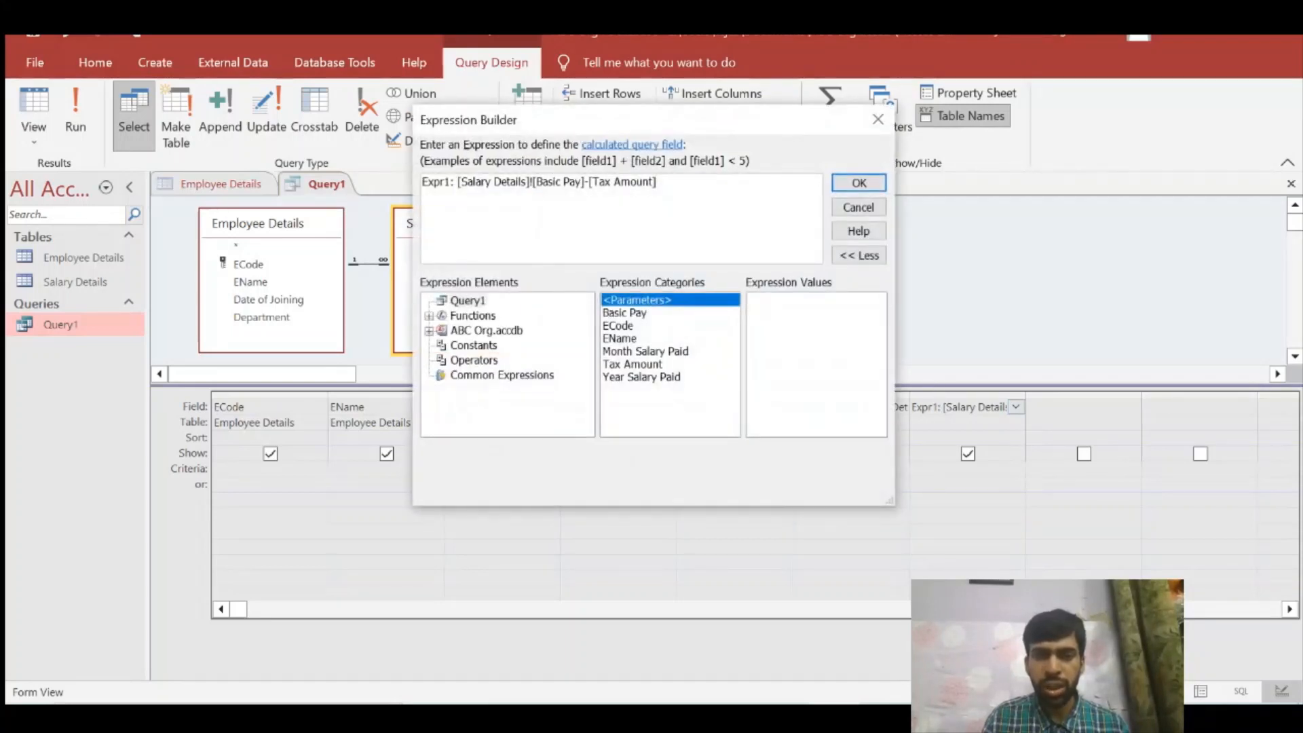
{"action": "key", "text": "shift+Home"}
{"action": "key", "text": "BackSpace"}
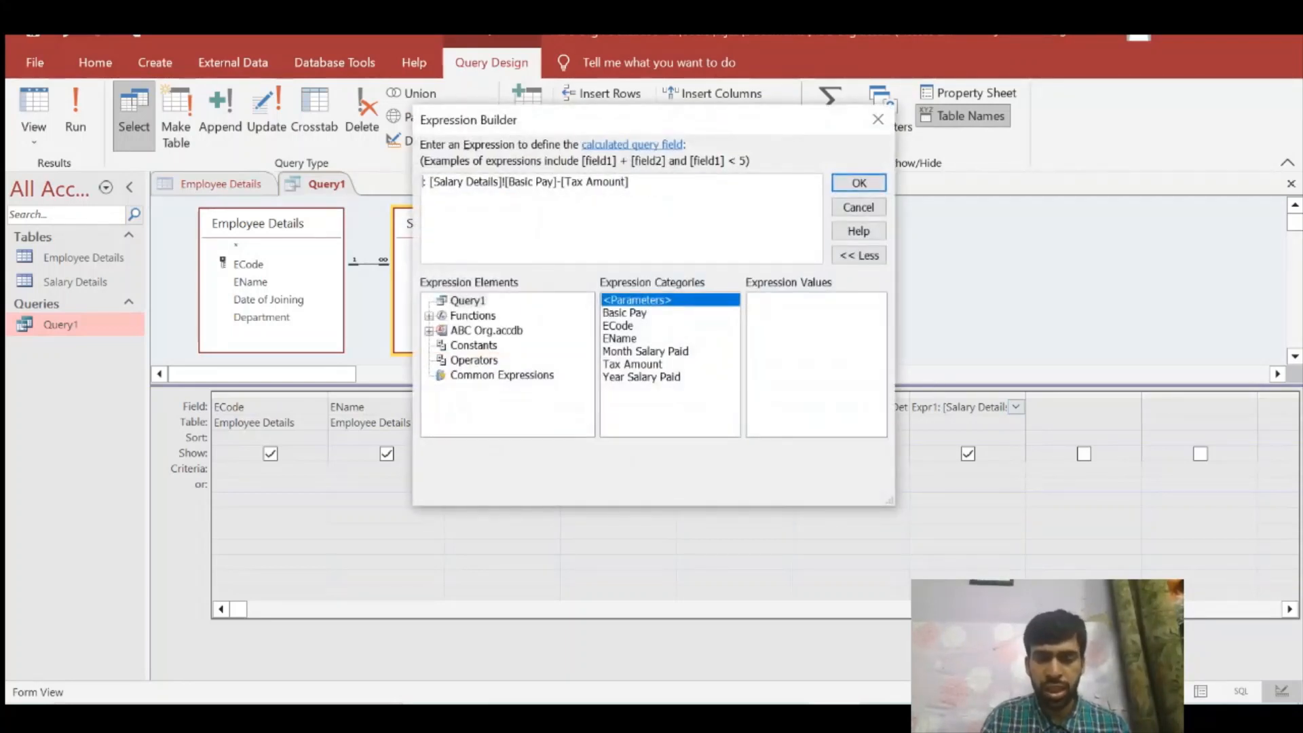
{"action": "type", "text": "Net Sala"}
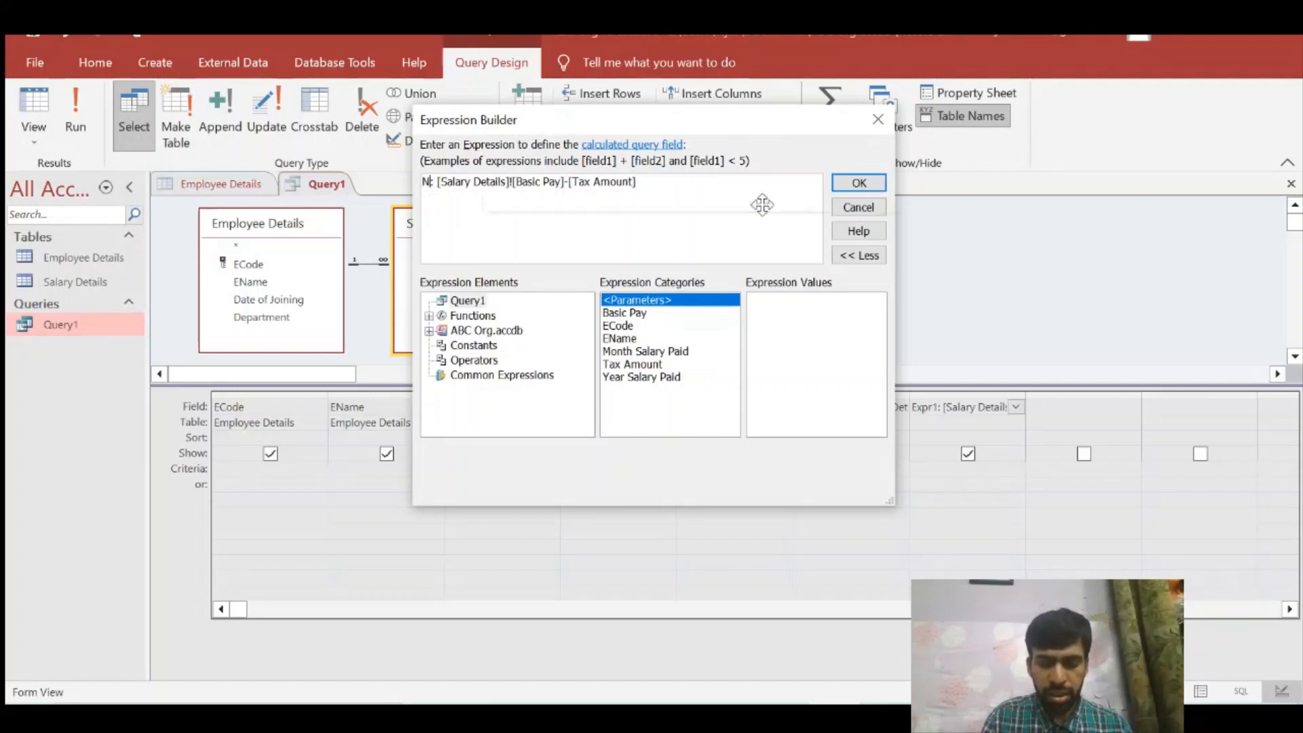
{"action": "type", "text": "ry"}
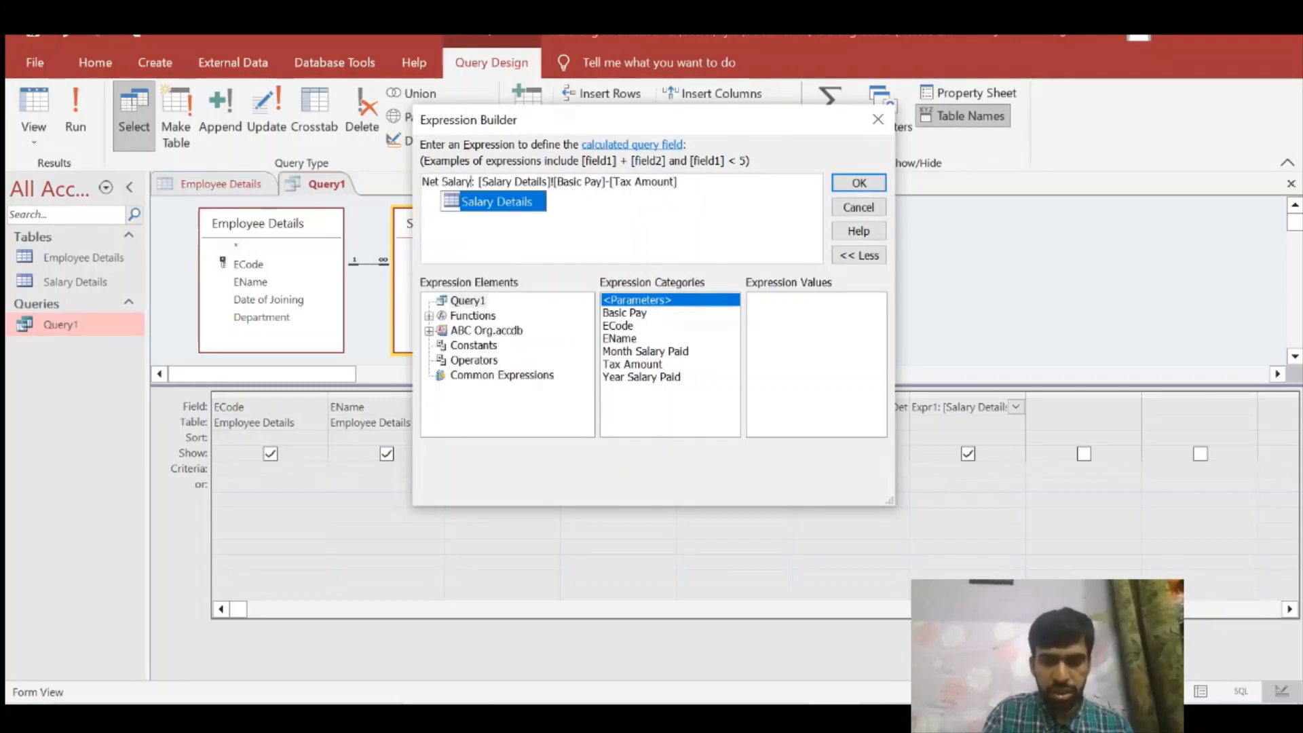
{"action": "left_click", "coordinate": [859, 183]}
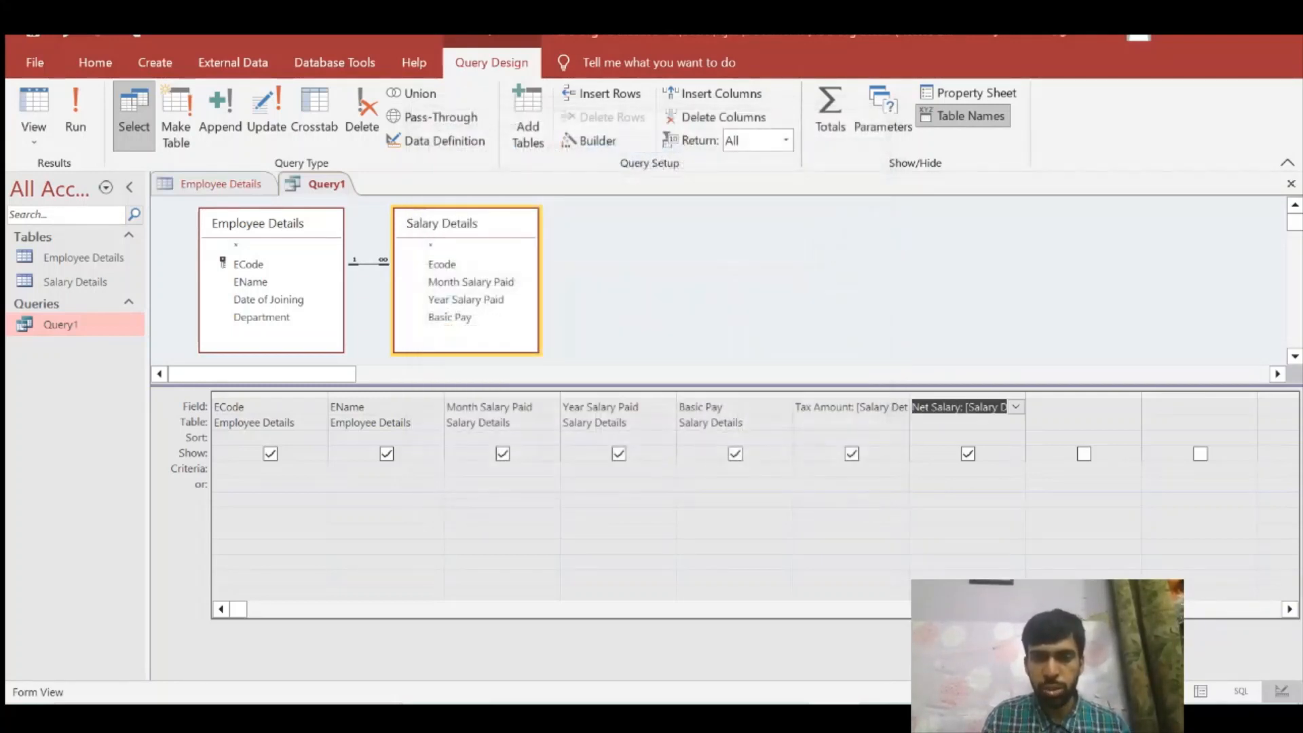
Step: Run Query1 and reopen it after closing it with its design changes saved
{"action": "left_click", "coordinate": [76, 122]}
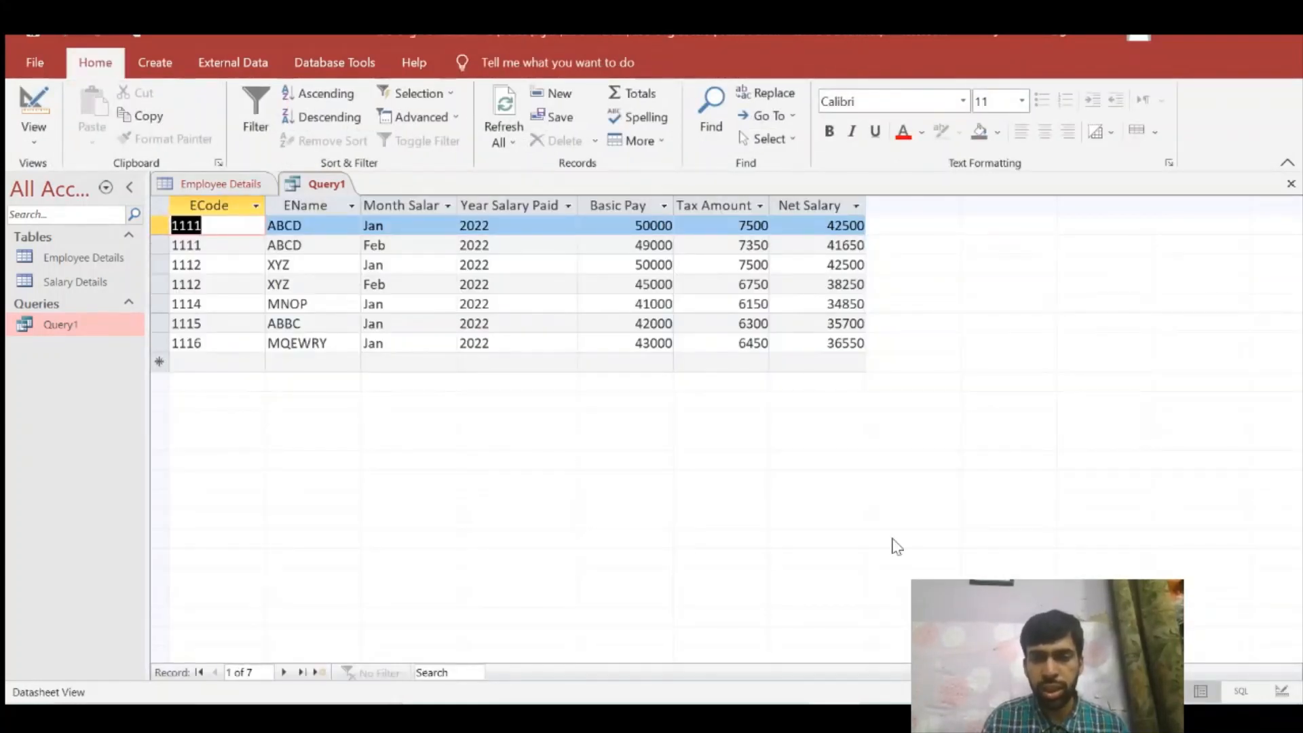
{"action": "left_click", "coordinate": [1291, 183]}
{"action": "left_click", "coordinate": [588, 425]}
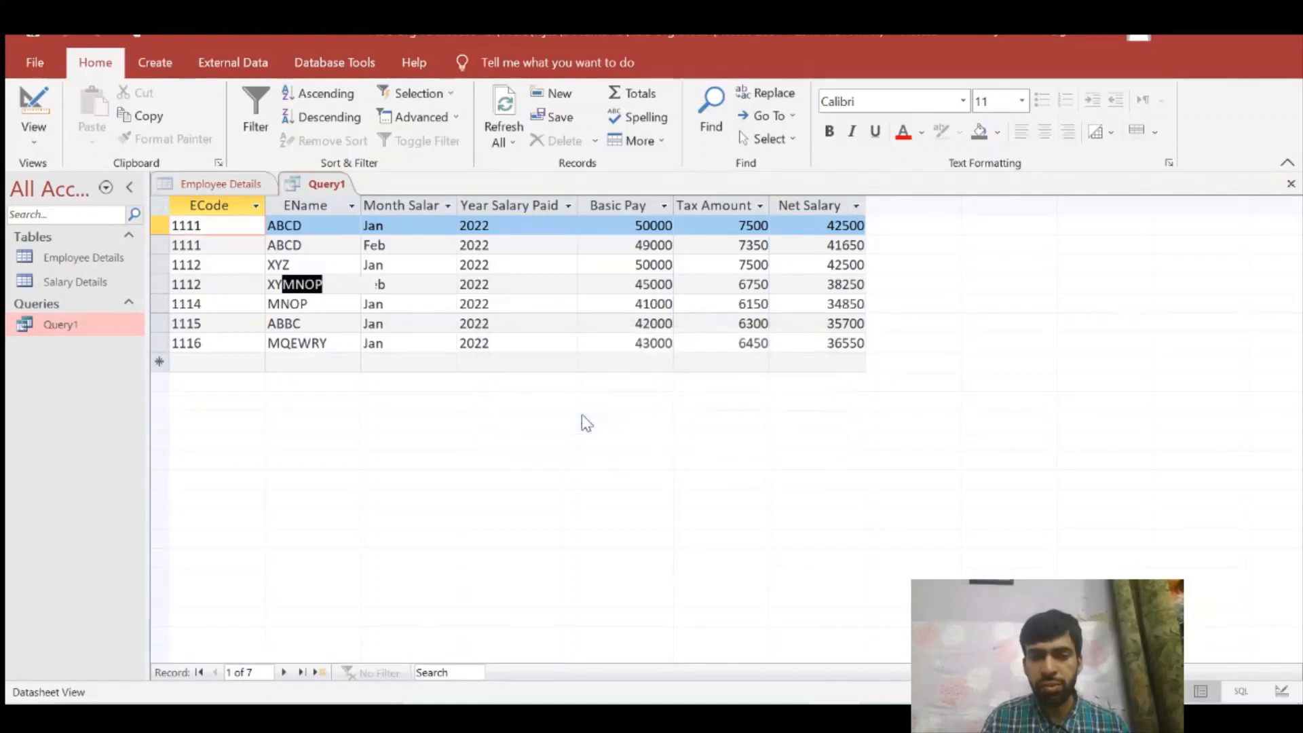
{"action": "double_click", "coordinate": [103, 328]}
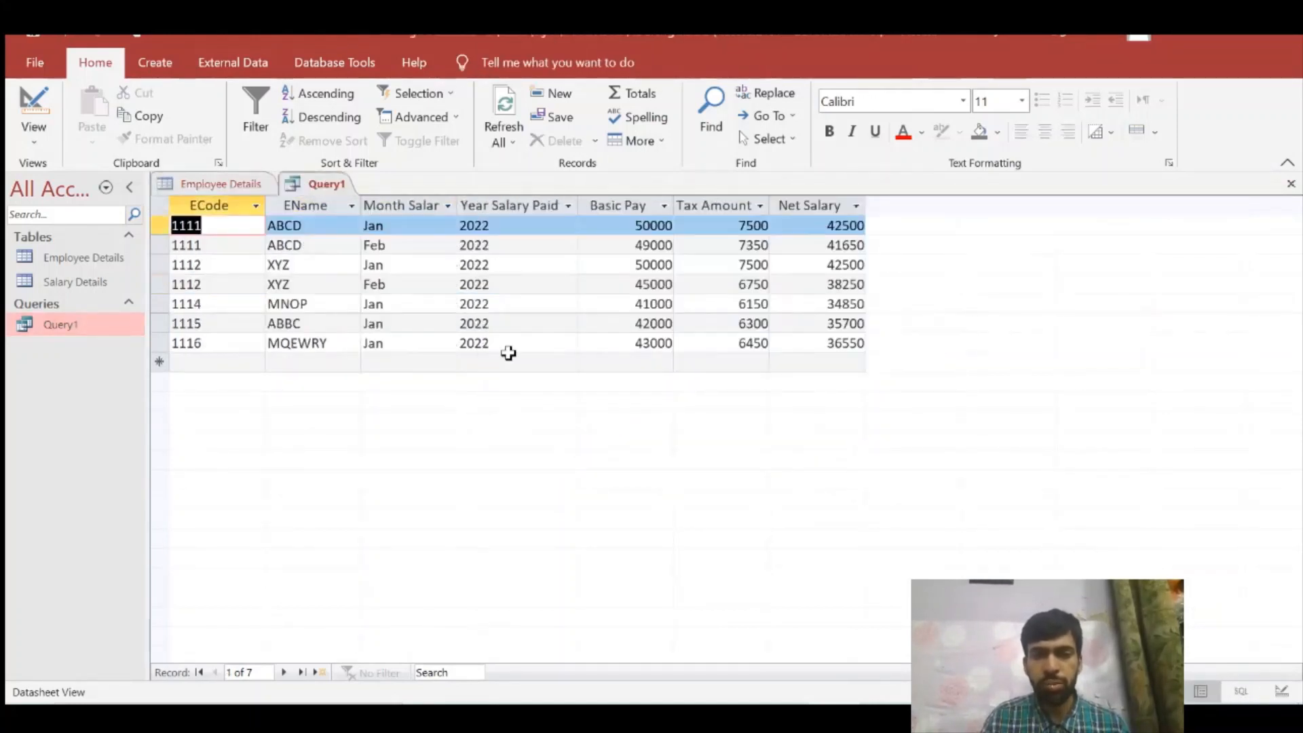